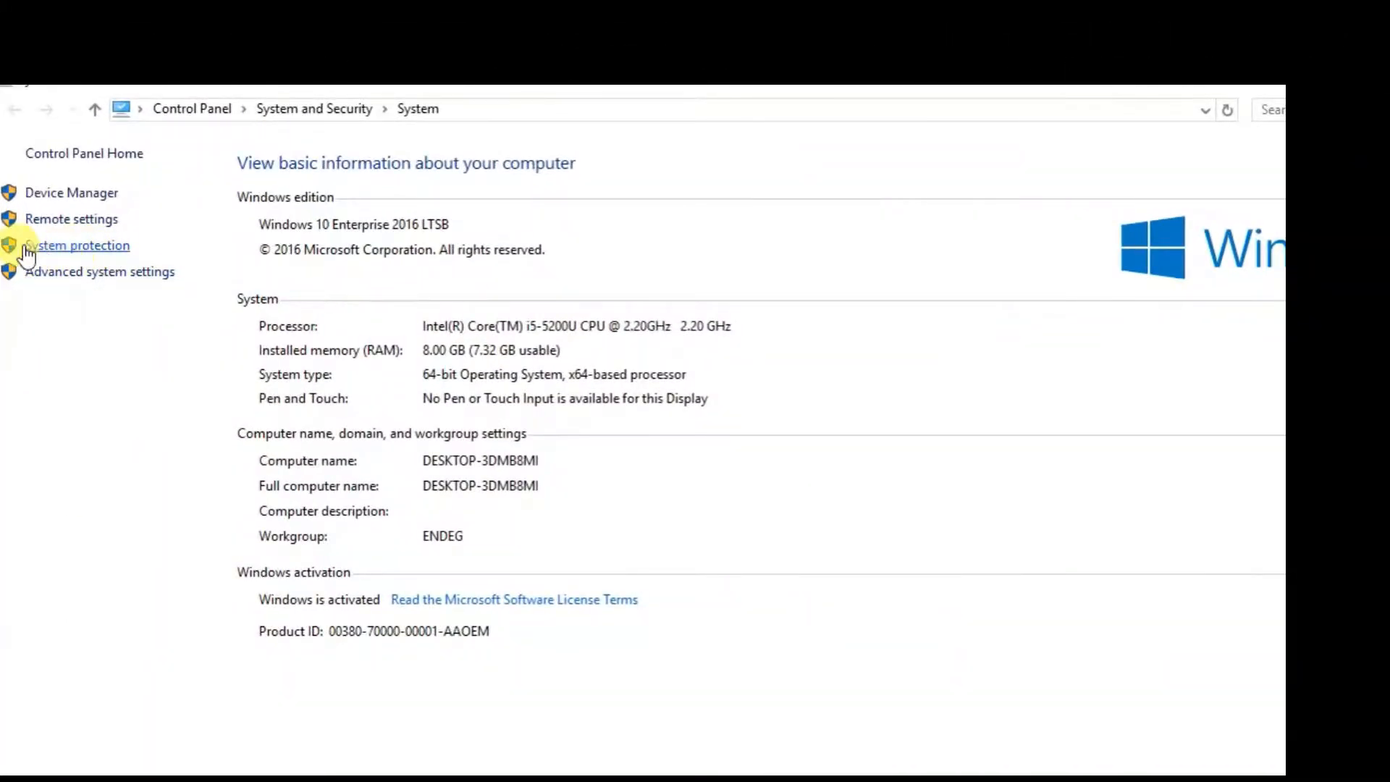
Open the computer's System Protection settings and start System Restore
{"action": "left_click", "coordinate": [80, 246]}
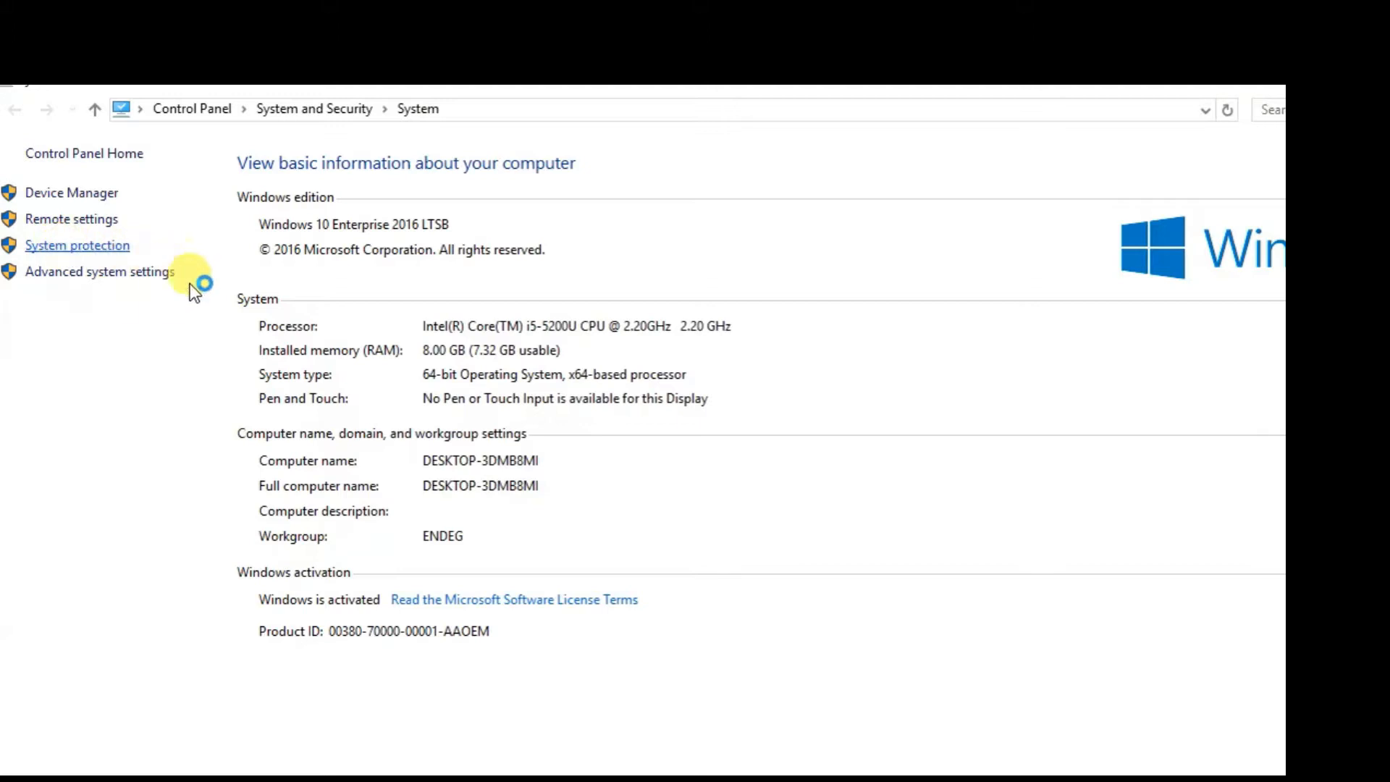
{"action": "left_click_drag", "start_coordinate": [388, 254], "coordinate": [576, 142]}
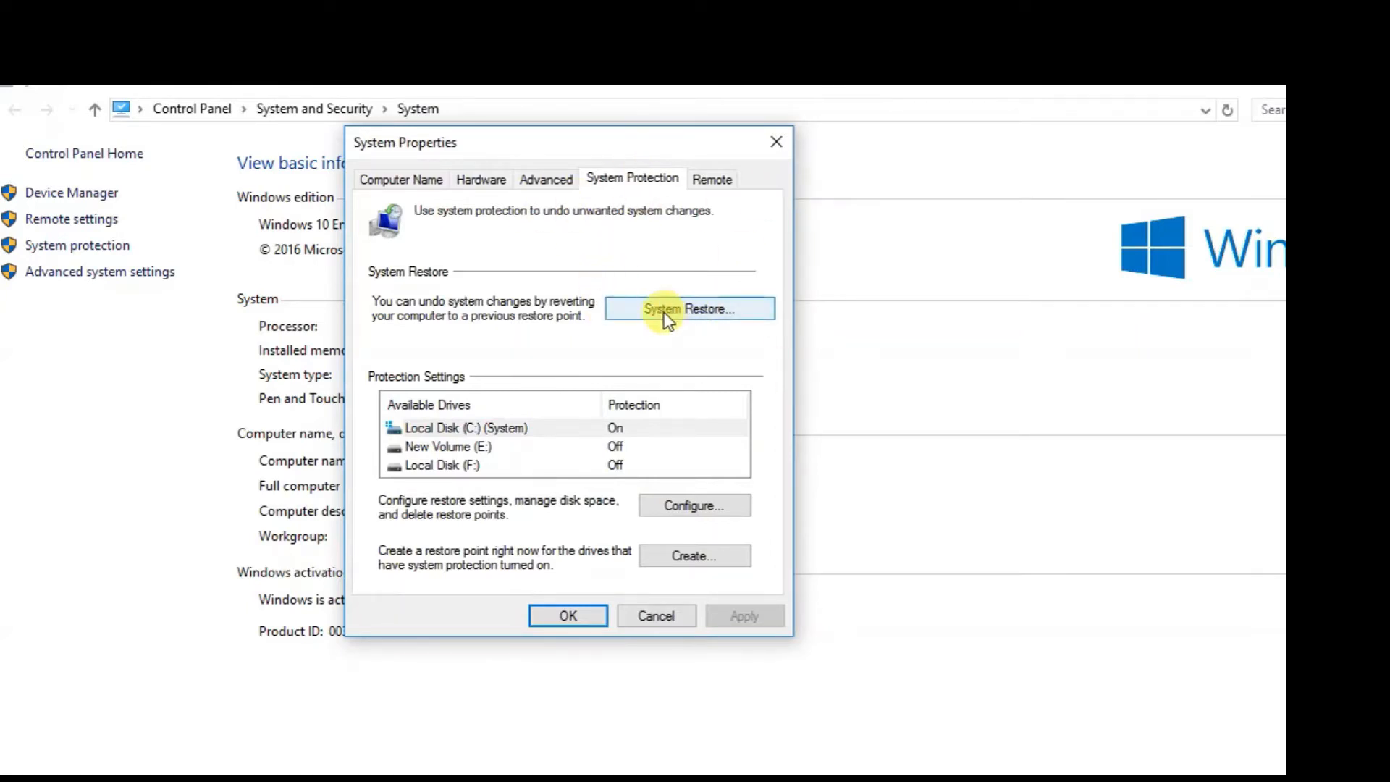
{"action": "left_click", "coordinate": [693, 313]}
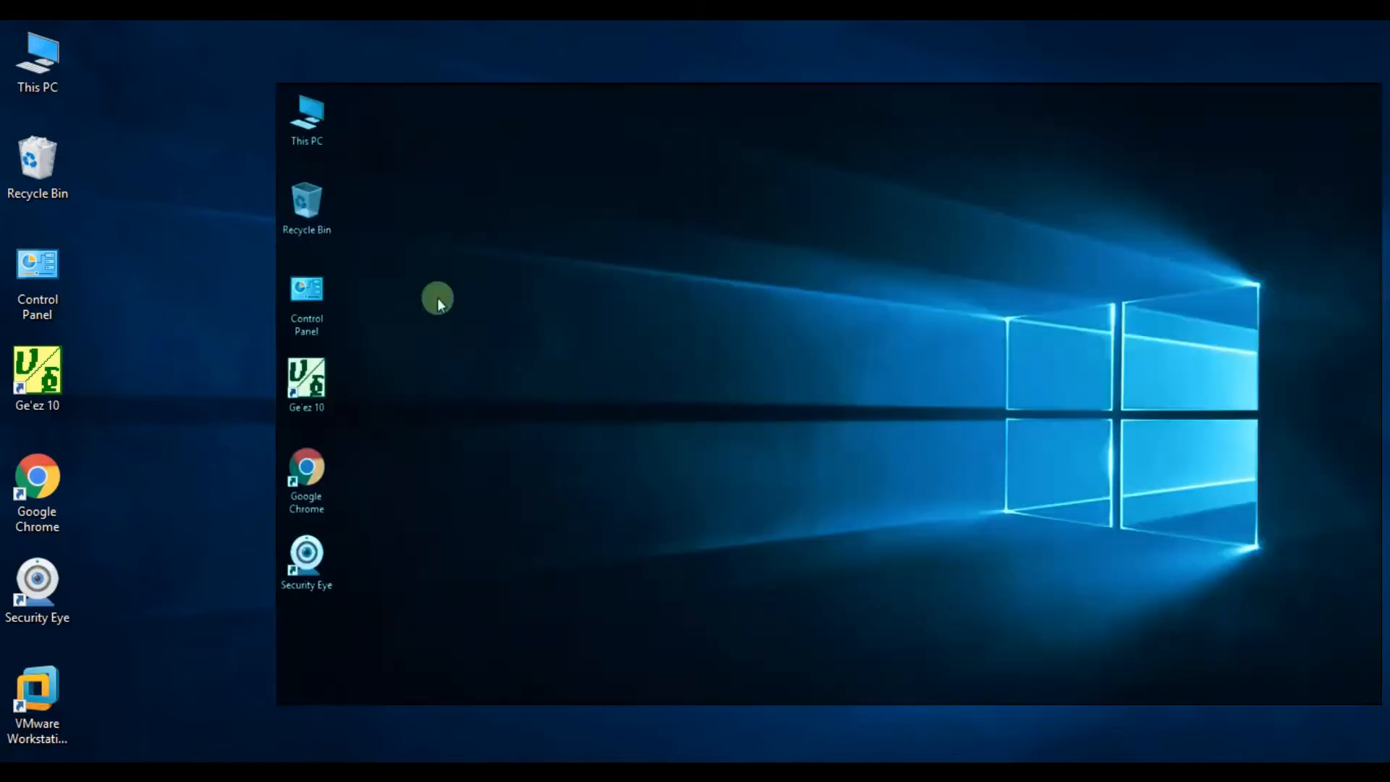
Search for "control", open Control Panel and change how its items are displayed
{"action": "key", "text": "super"}
{"action": "type", "text": "control"}
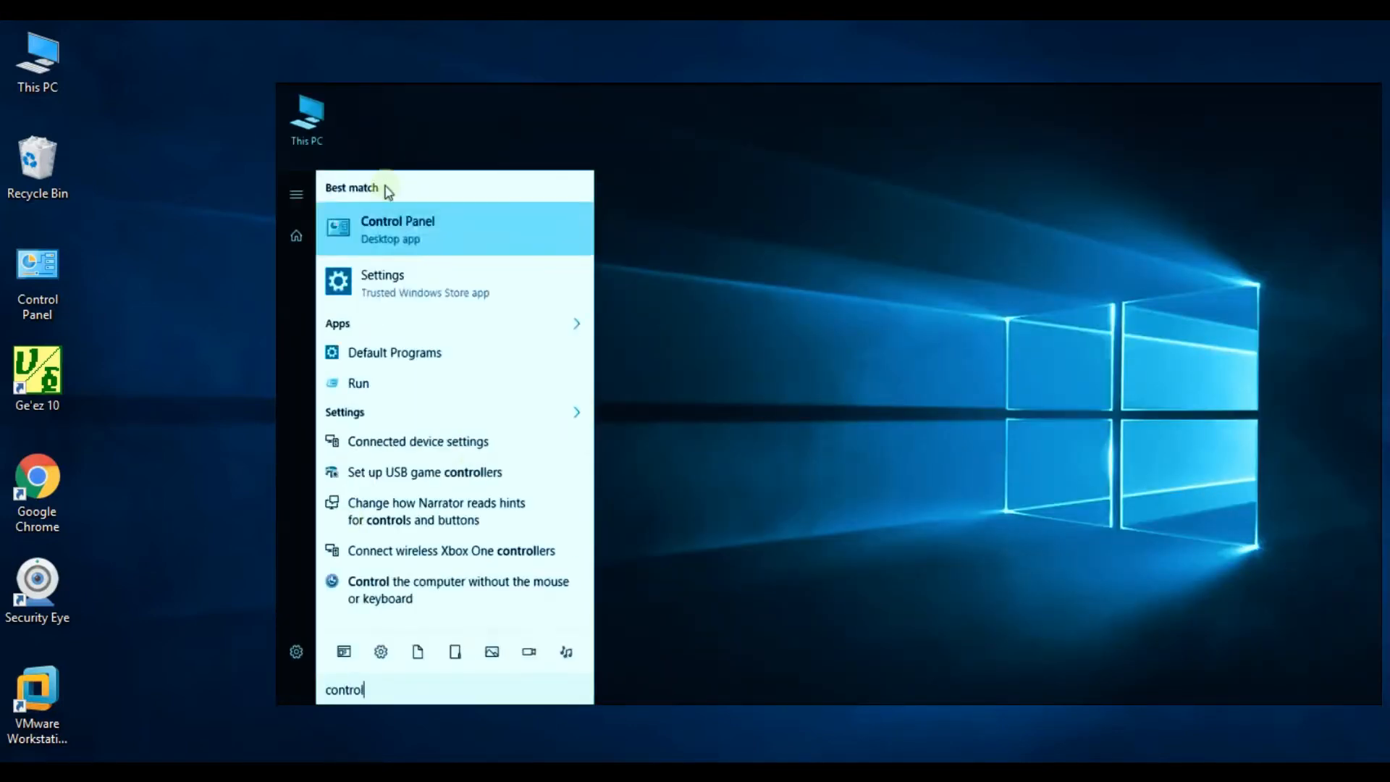
{"action": "left_click", "coordinate": [388, 206]}
{"action": "left_click", "coordinate": [1077, 158]}
{"action": "left_click", "coordinate": [1096, 209]}
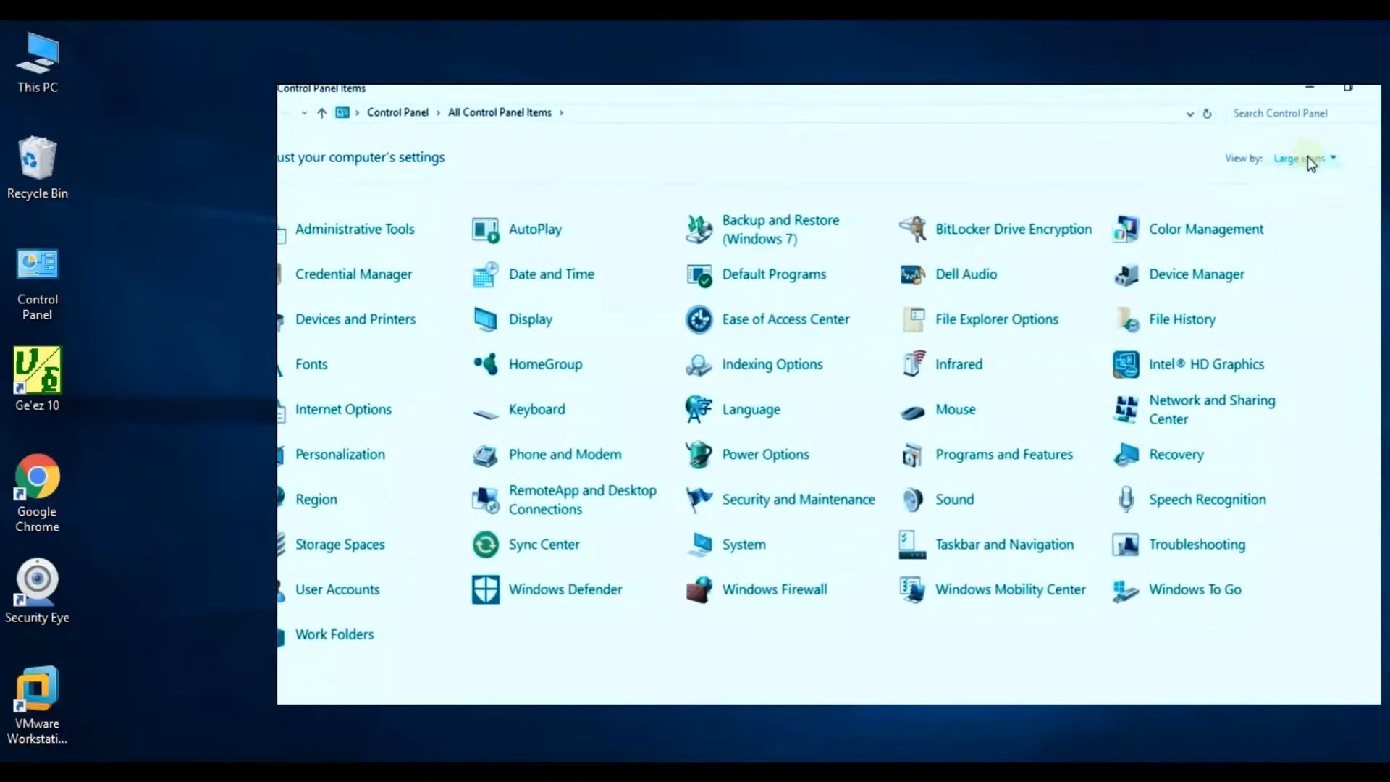
{"action": "left_click", "coordinate": [1310, 161]}
{"action": "left_click", "coordinate": [1299, 178]}
{"action": "left_click", "coordinate": [626, 432]}
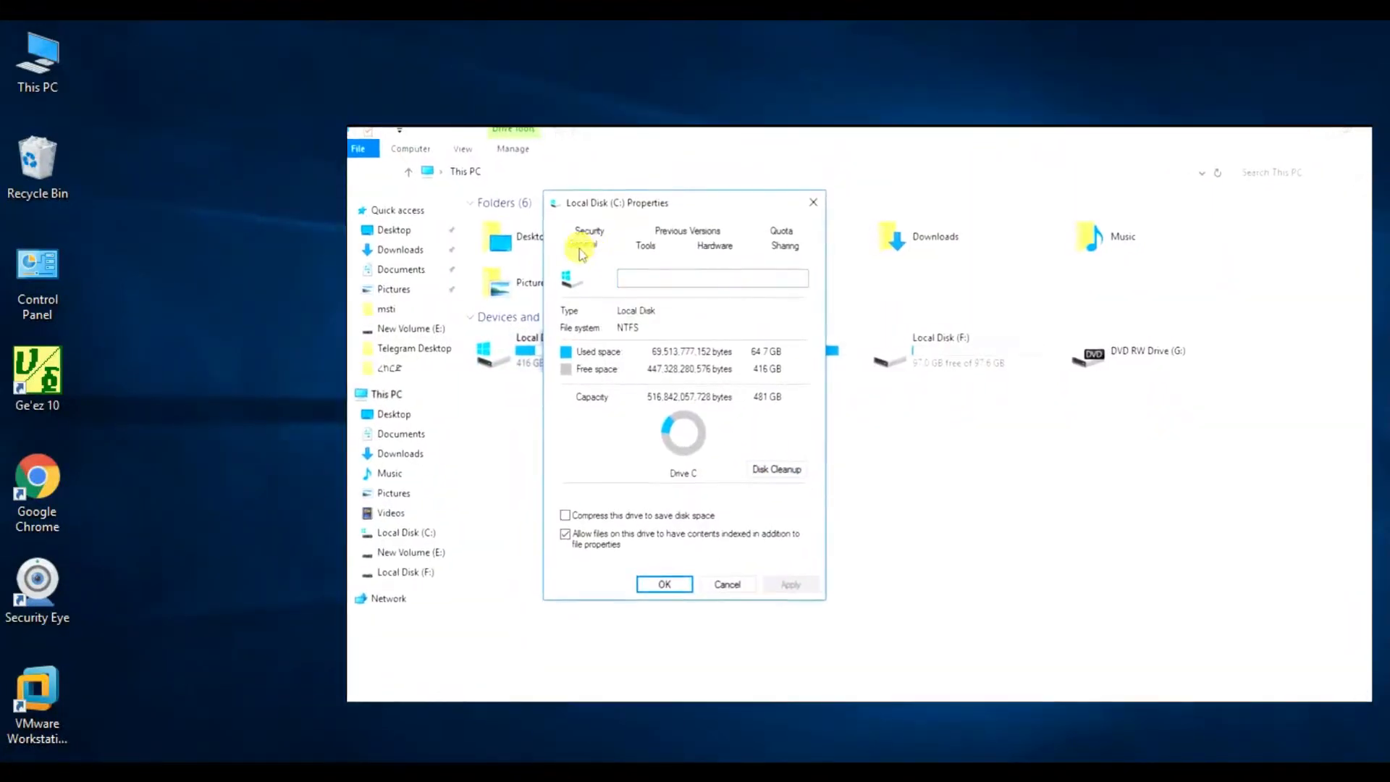
Run Disk Cleanup on Local Disk (C:) and go through the file types offered for removal
{"action": "left_click", "coordinate": [772, 466]}
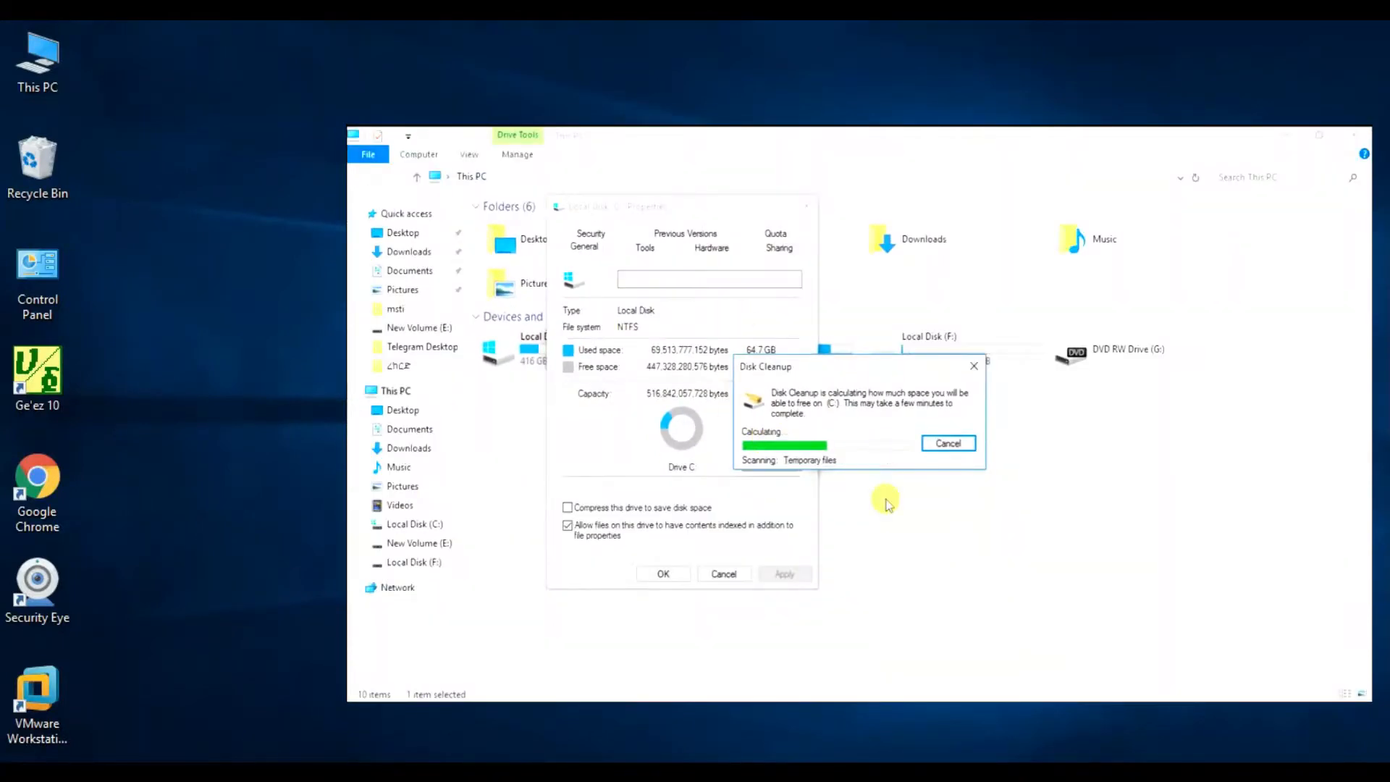
{"action": "left_click", "coordinate": [476, 340]}
{"action": "left_click", "coordinate": [686, 354]}
{"action": "left_click", "coordinate": [478, 383]}
{"action": "left_click", "coordinate": [478, 398]}
{"action": "scroll", "coordinate": [604, 400], "scroll_direction": "down", "scroll_amount": 1}
{"action": "left_click", "coordinate": [478, 385]}
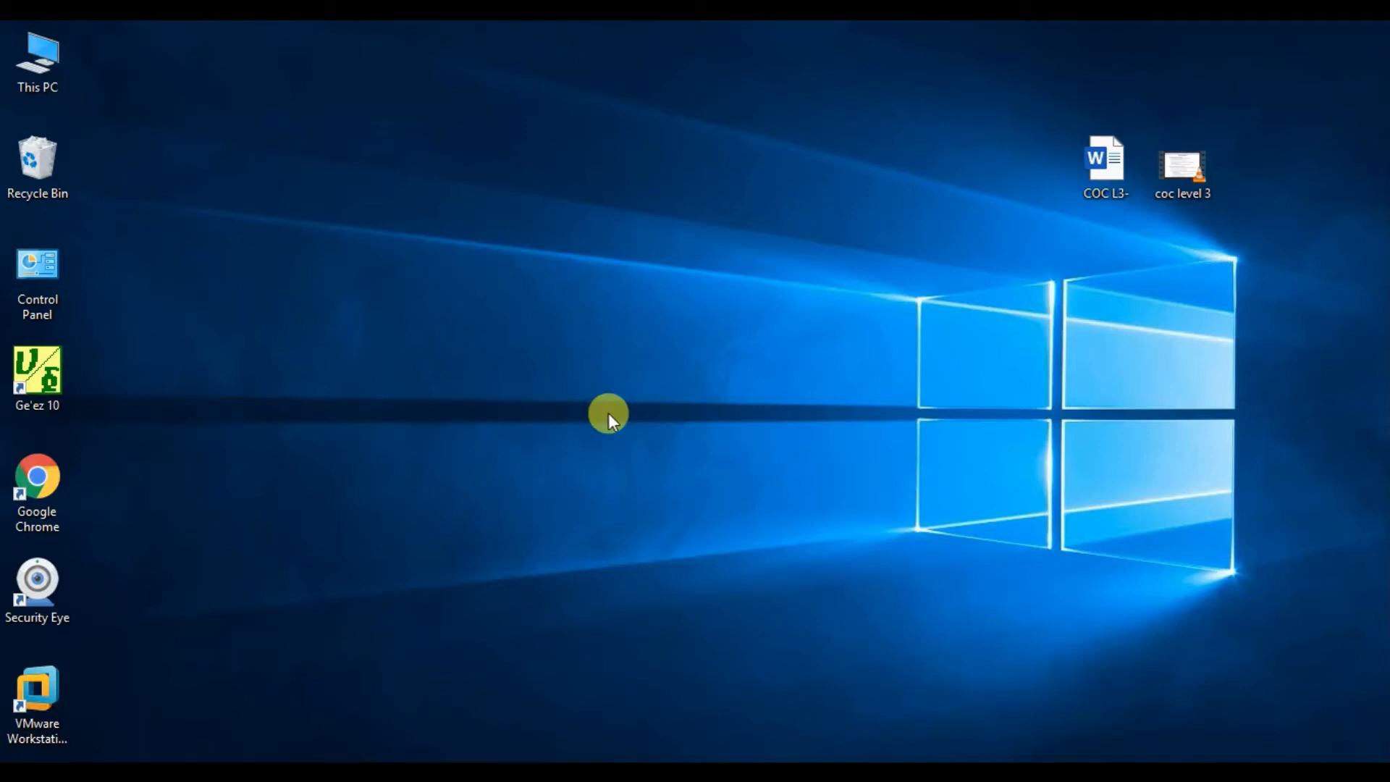
Launch the Ge'ez 10 program from the desktop
{"action": "left_click_drag", "start_coordinate": [189, 65], "coordinate": [987, 653]}
{"action": "double_click", "coordinate": [71, 368]}
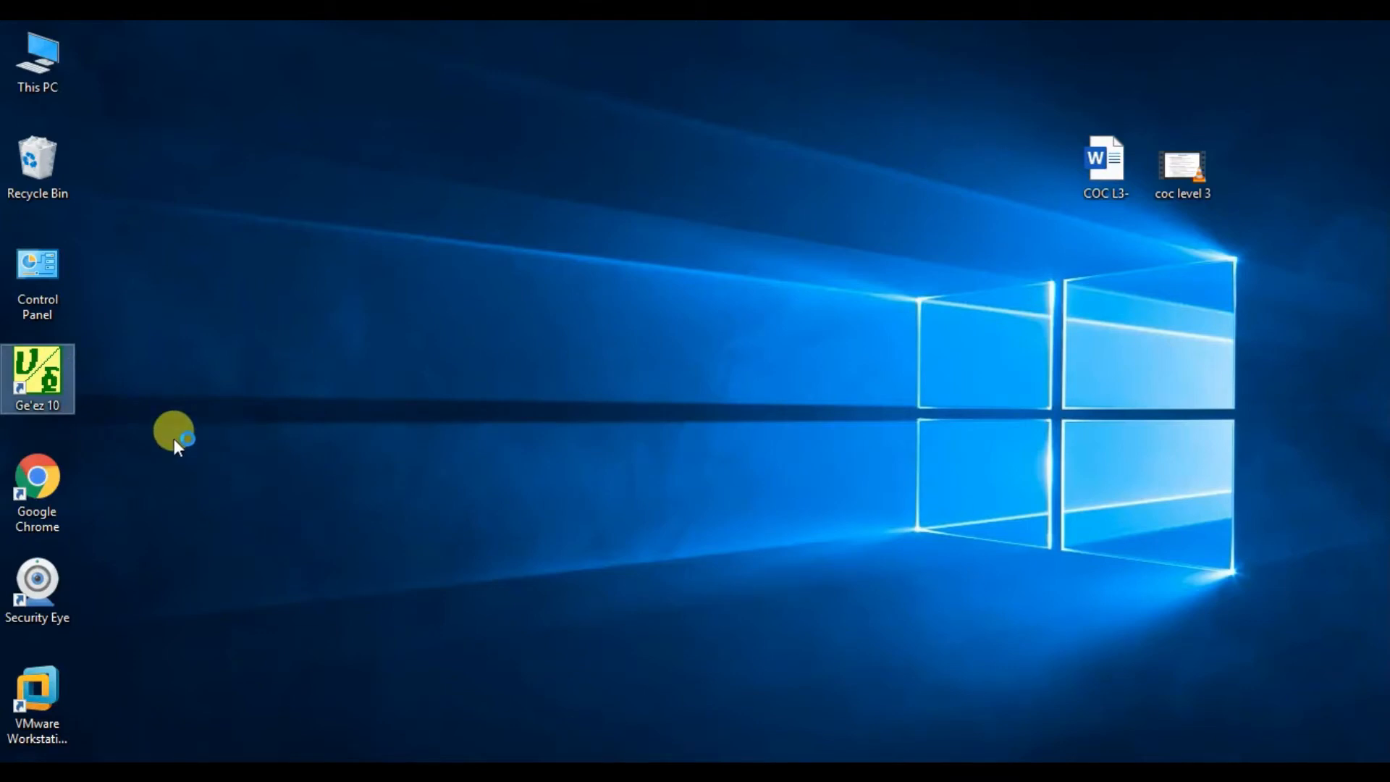
{"action": "left_click_drag", "start_coordinate": [363, 212], "coordinate": [861, 592]}
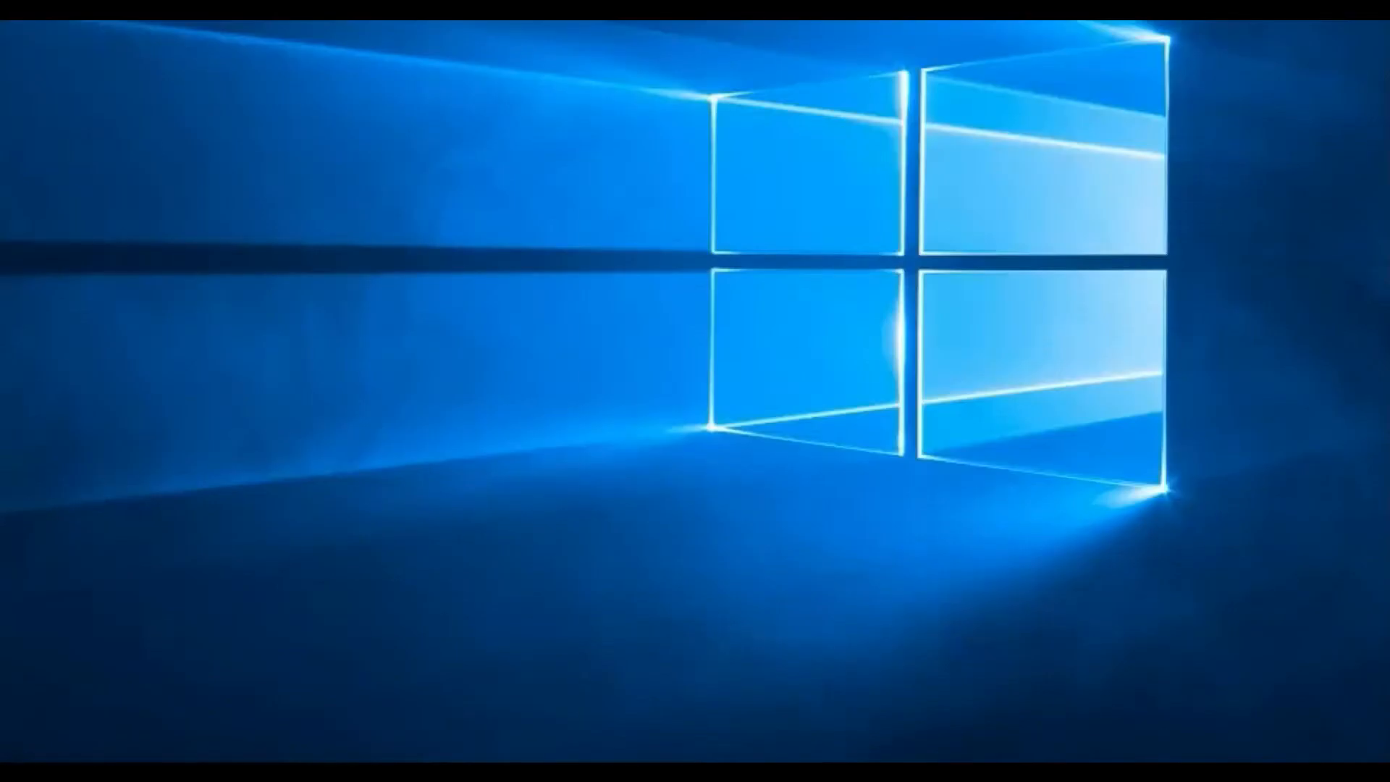
Open Task Manager, compare its compact and detailed views, and display the startup programs
{"action": "right_click", "coordinate": [829, 776]}
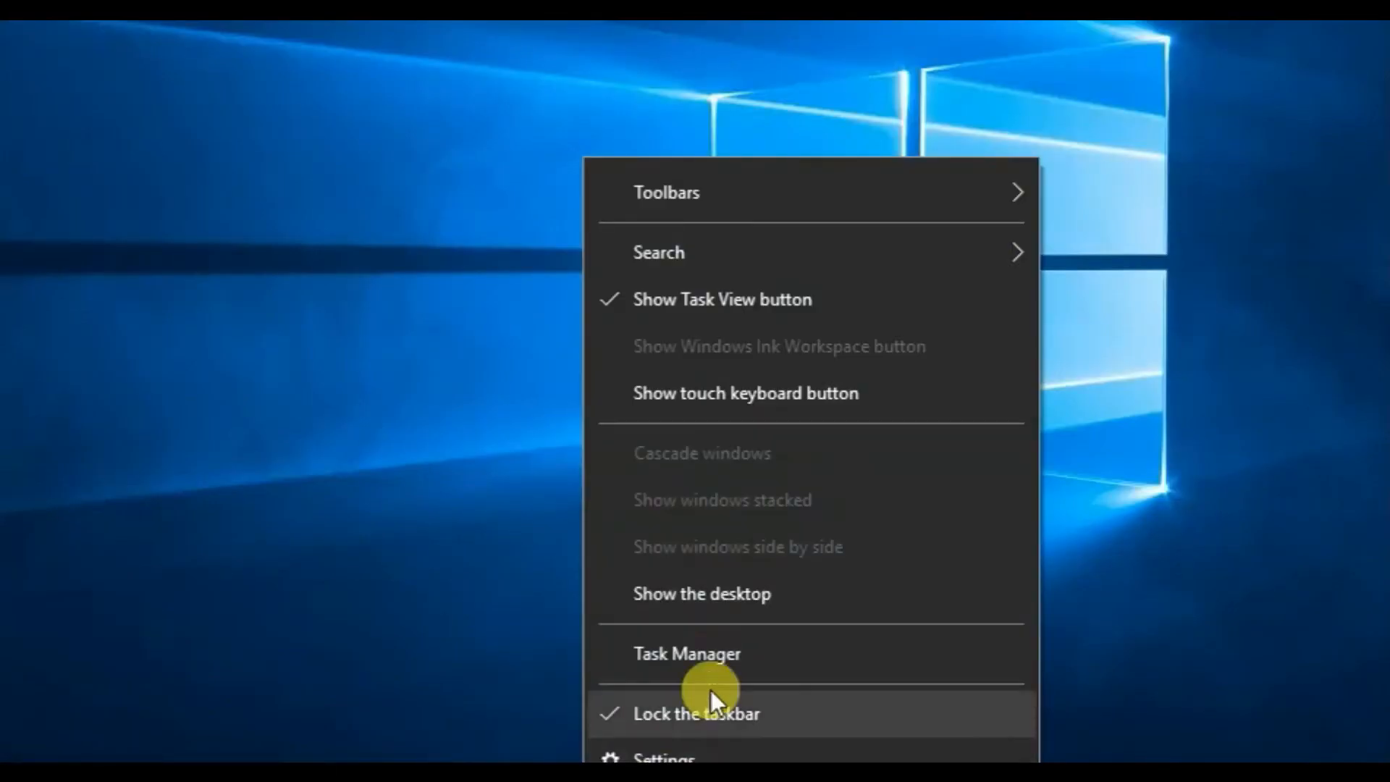
{"action": "left_click", "coordinate": [734, 663]}
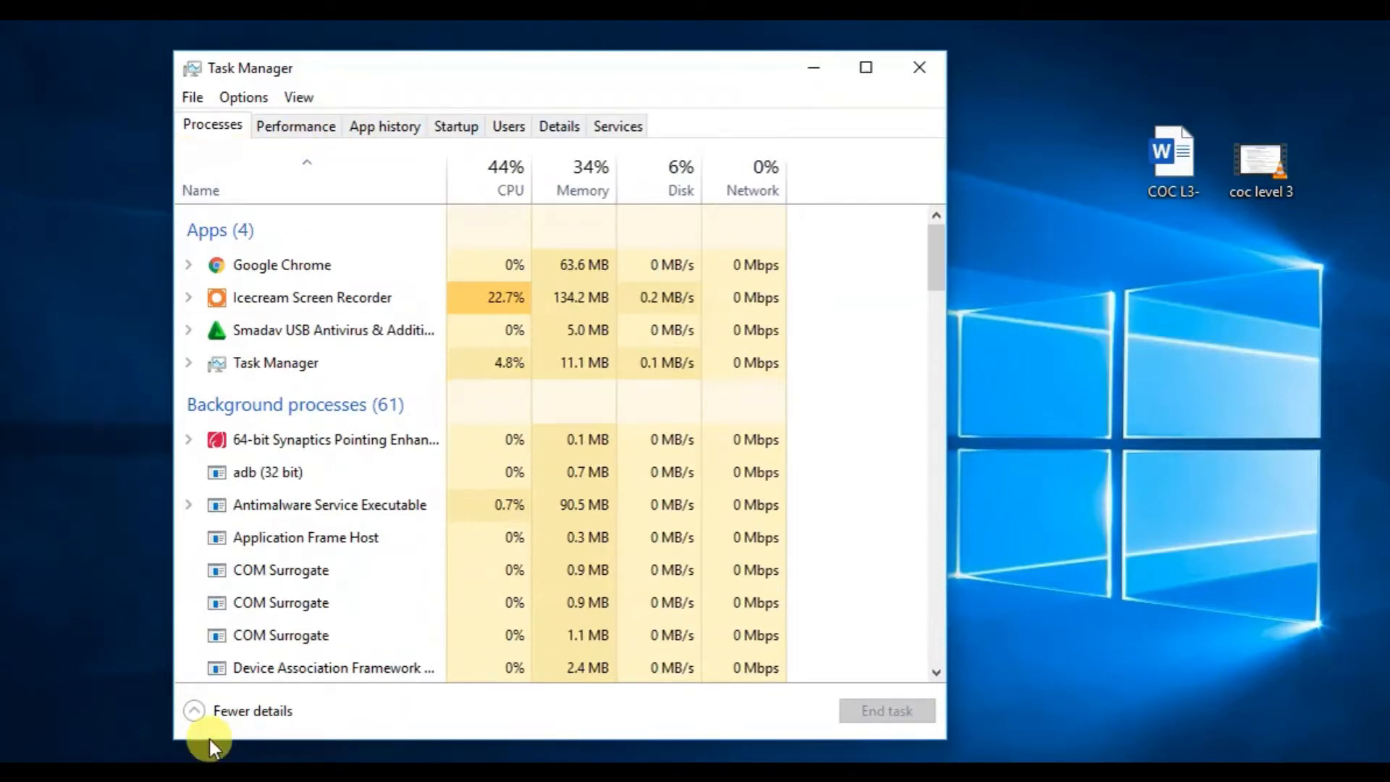
{"action": "left_click", "coordinate": [194, 713]}
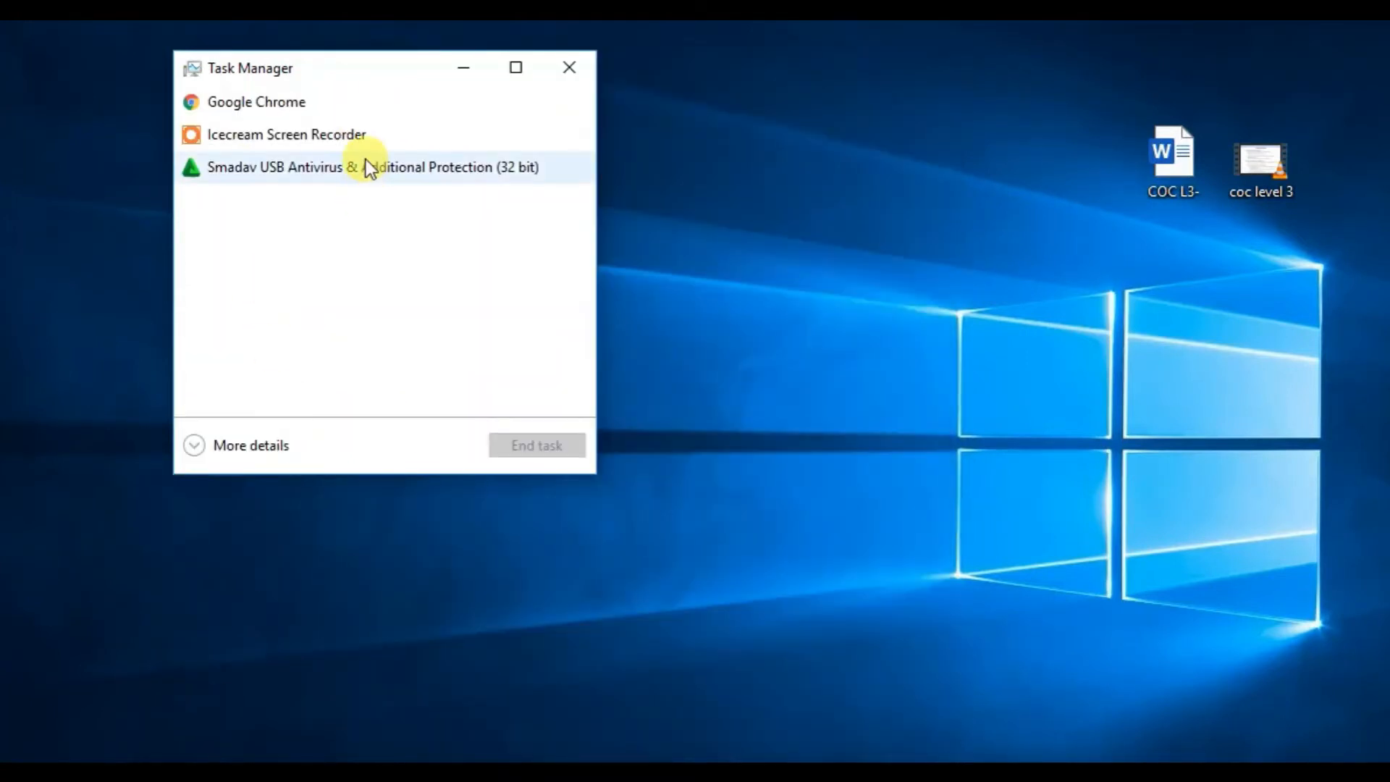
{"action": "left_click", "coordinate": [197, 444]}
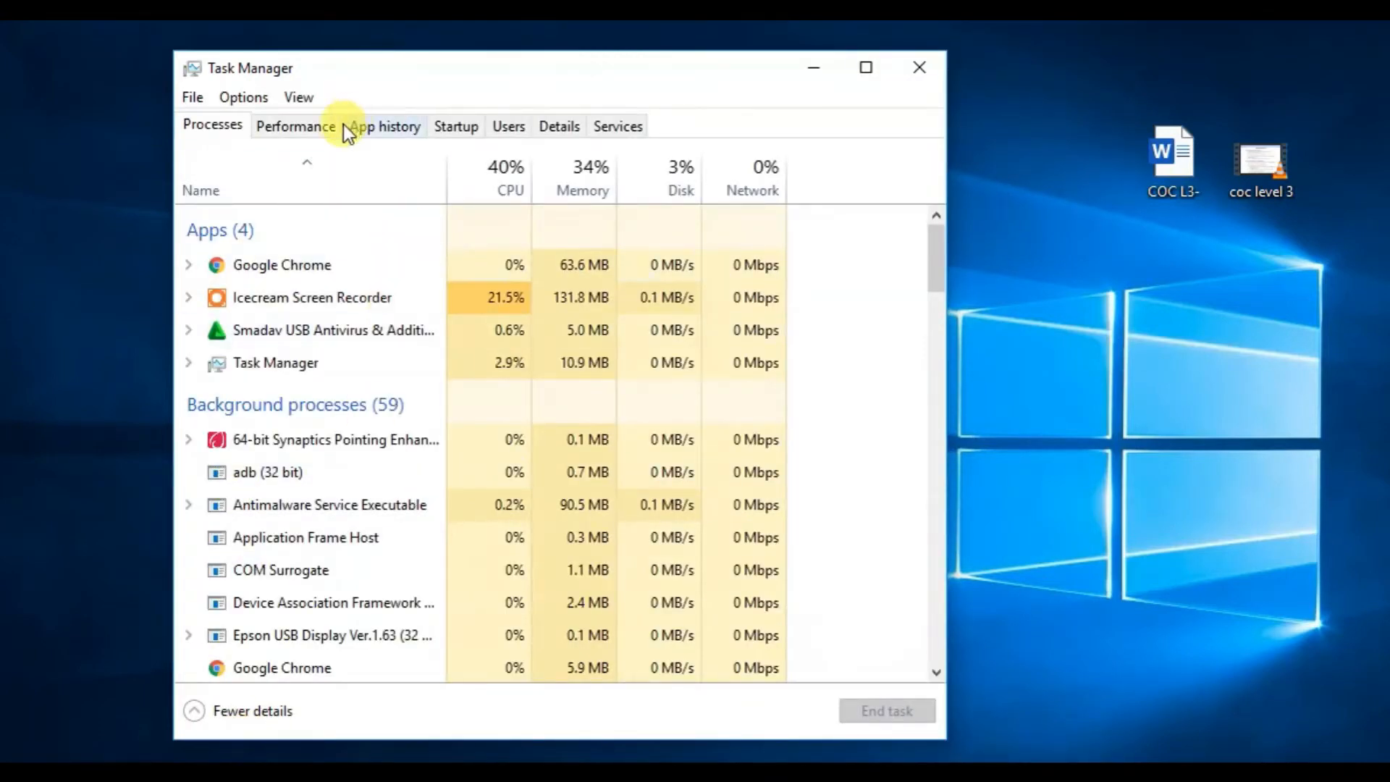
{"action": "left_click", "coordinate": [459, 127]}
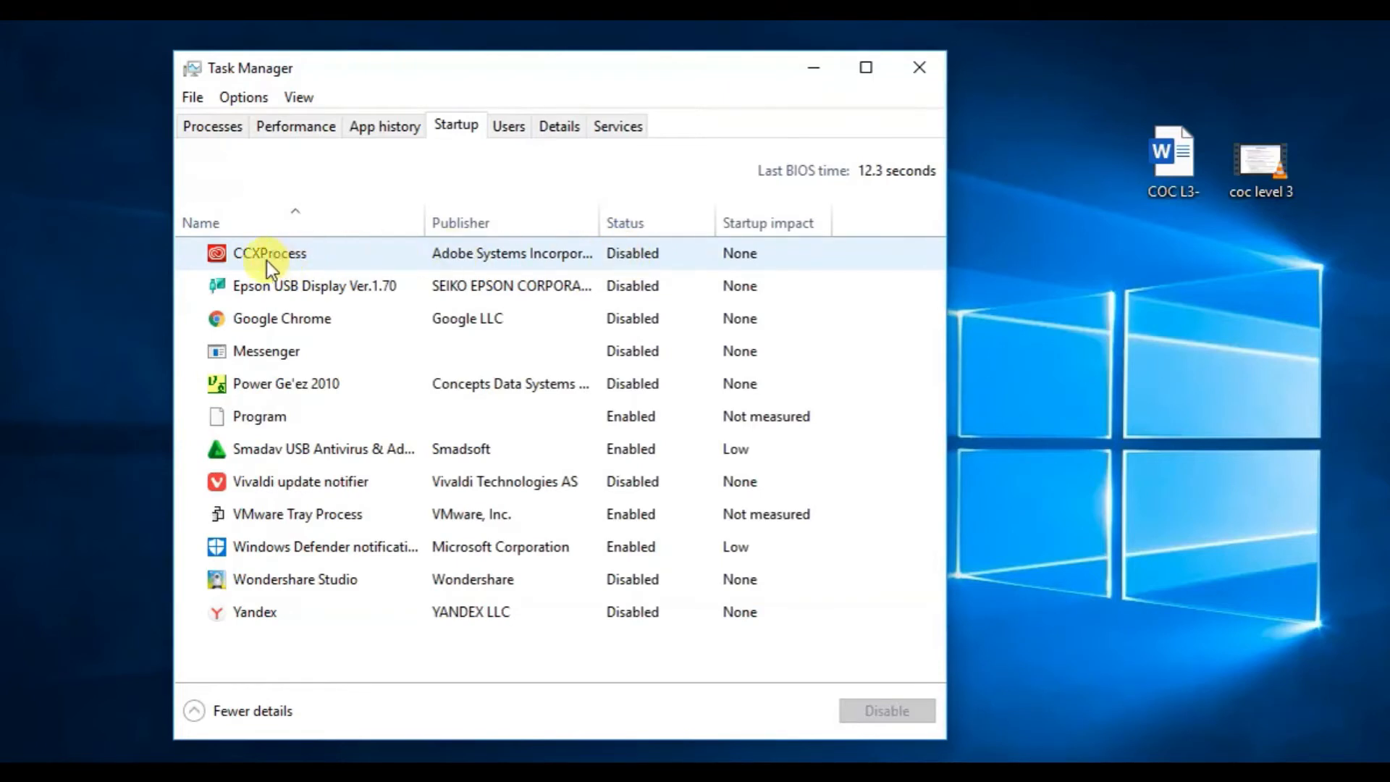
{"action": "left_click", "coordinate": [3, 760]}
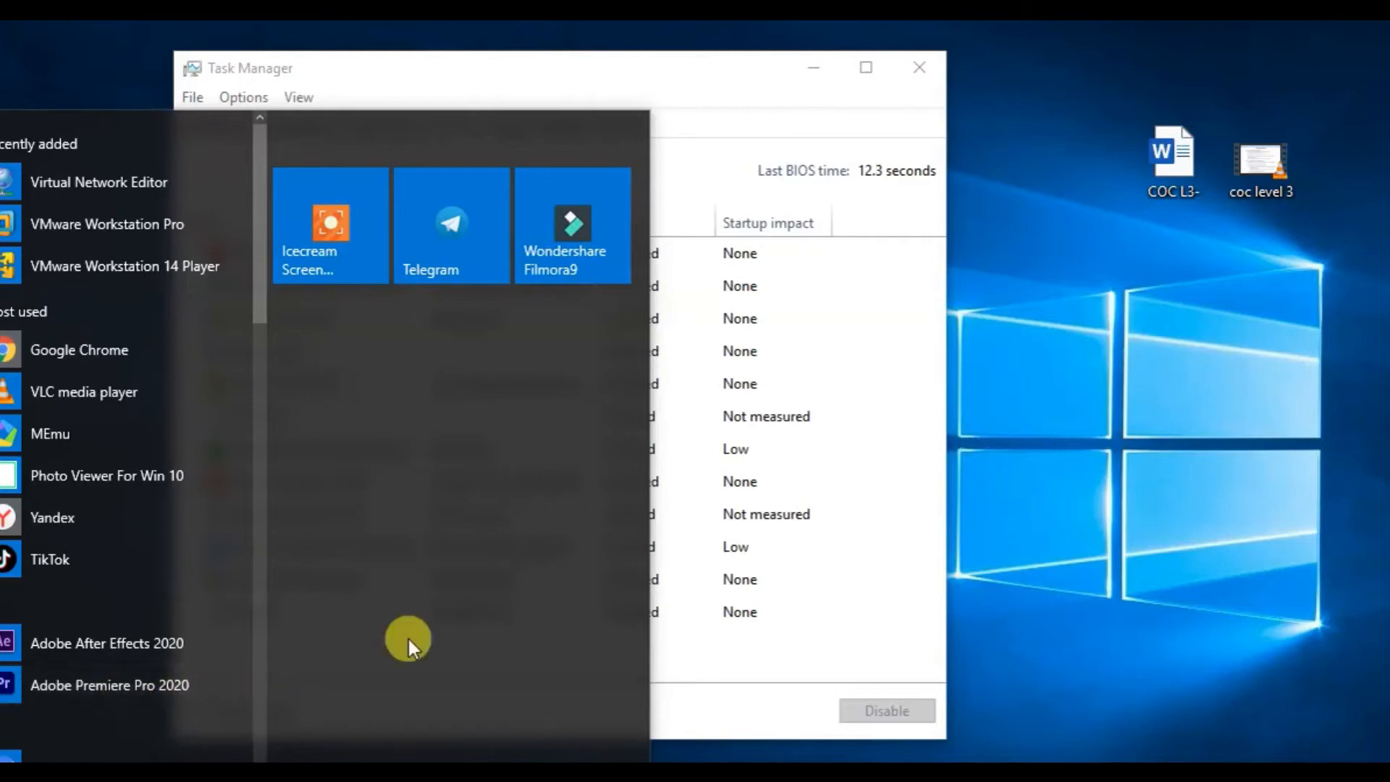
{"action": "left_click", "coordinate": [648, 76]}
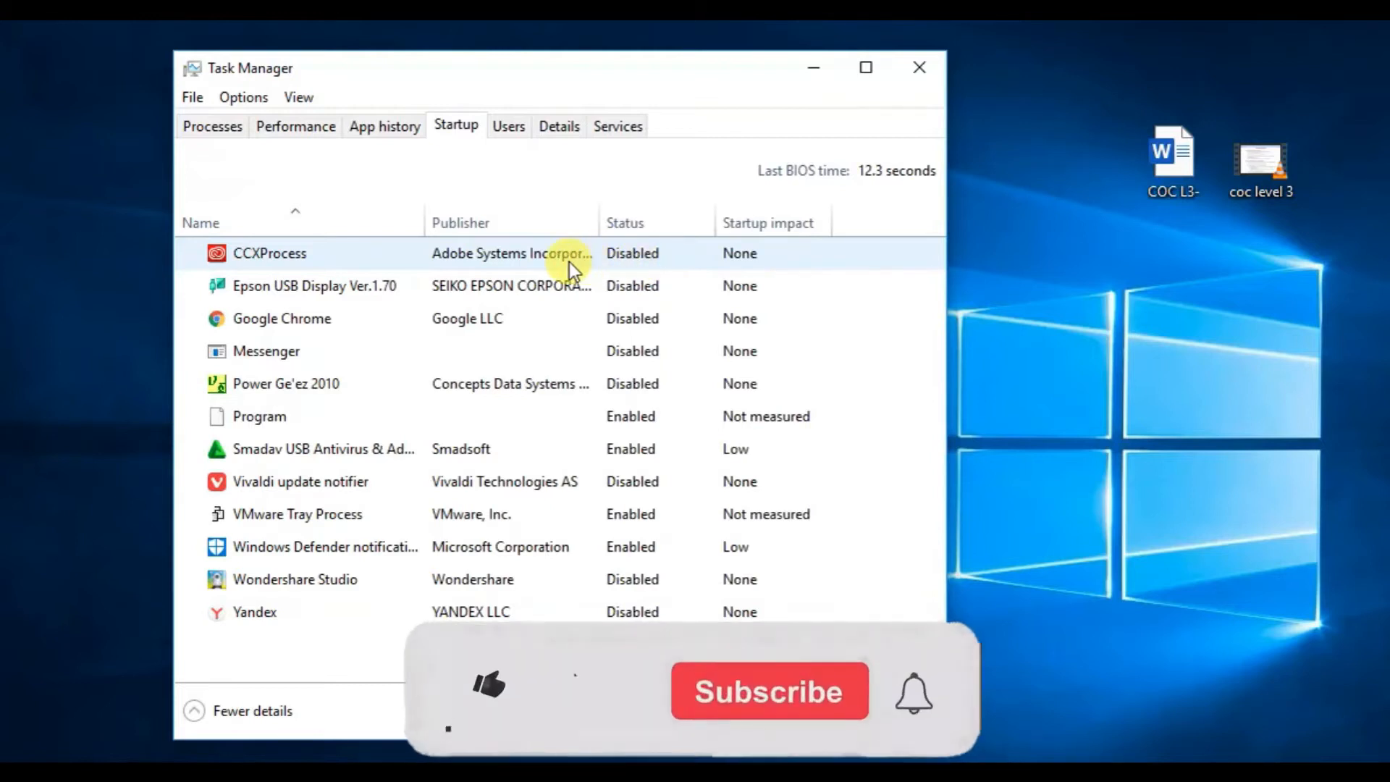
Examine the status and startup impact of the startup entries from CCXProcess down to Smadav USB Antivirus
{"action": "left_click", "coordinate": [642, 262]}
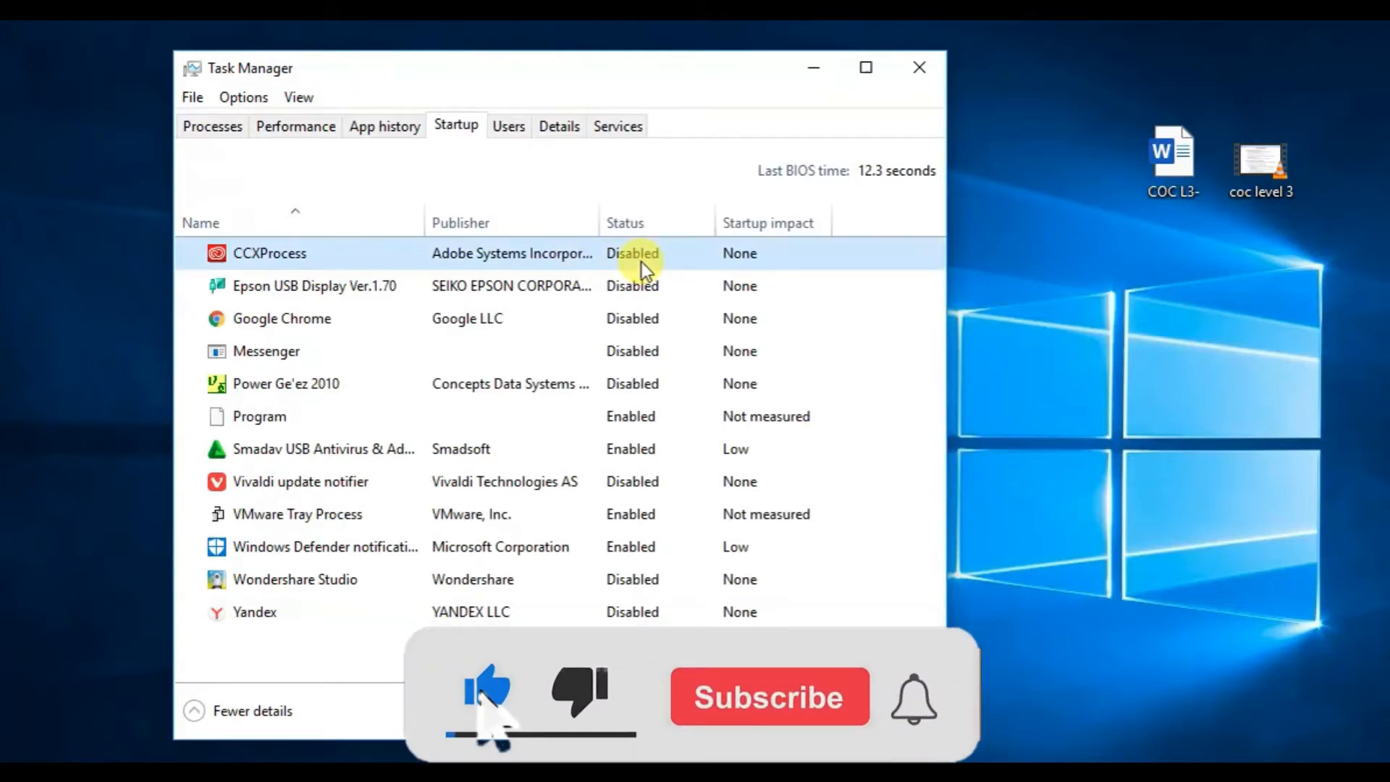
{"action": "left_click", "coordinate": [600, 289]}
{"action": "left_click", "coordinate": [614, 318]}
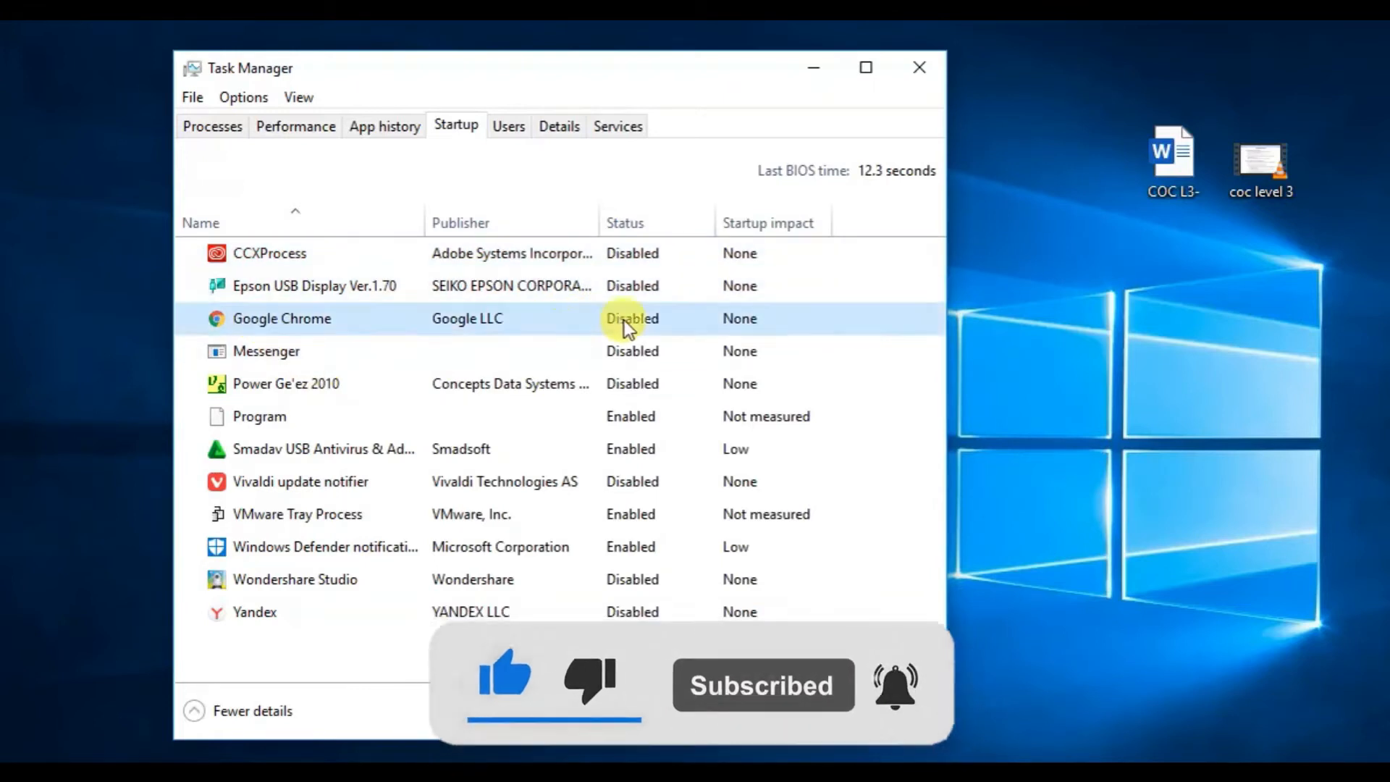
{"action": "left_click", "coordinate": [640, 350]}
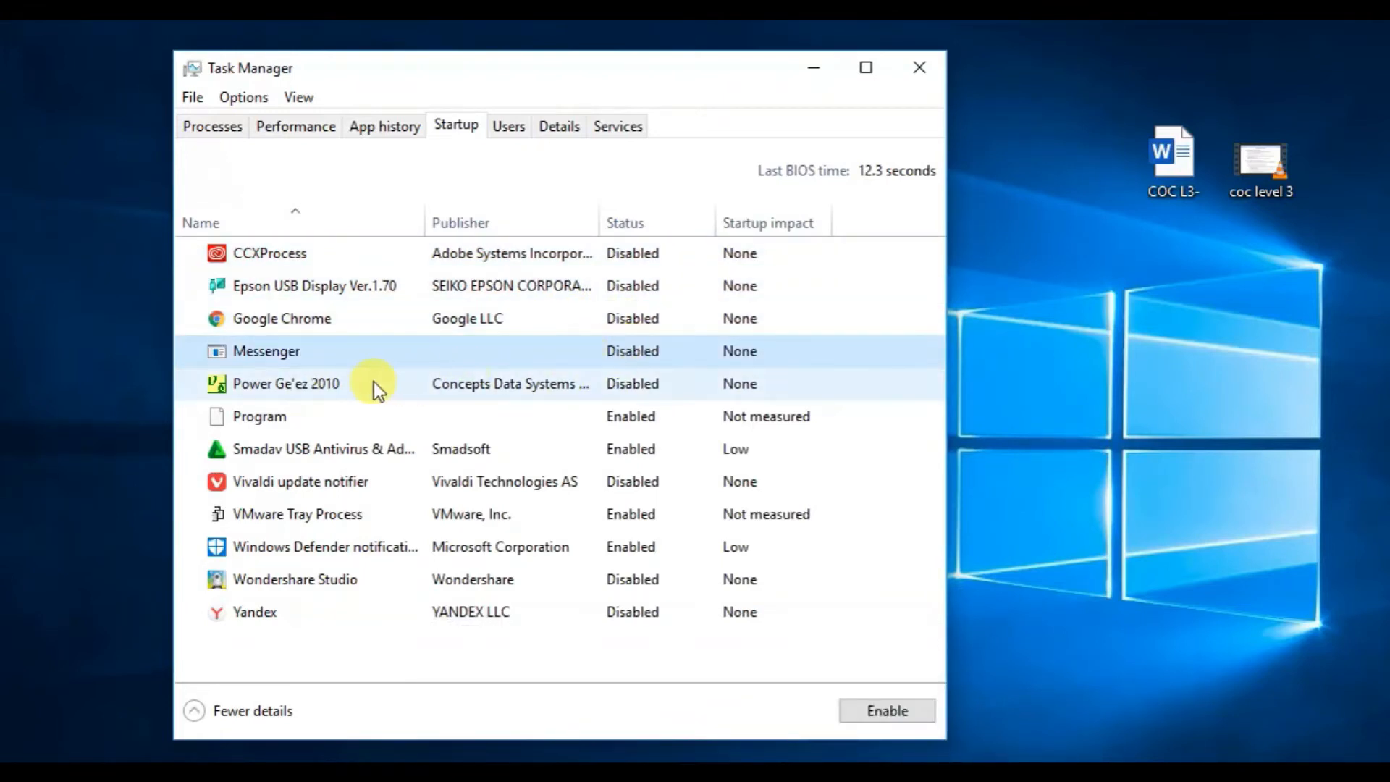
{"action": "left_click", "coordinate": [636, 389]}
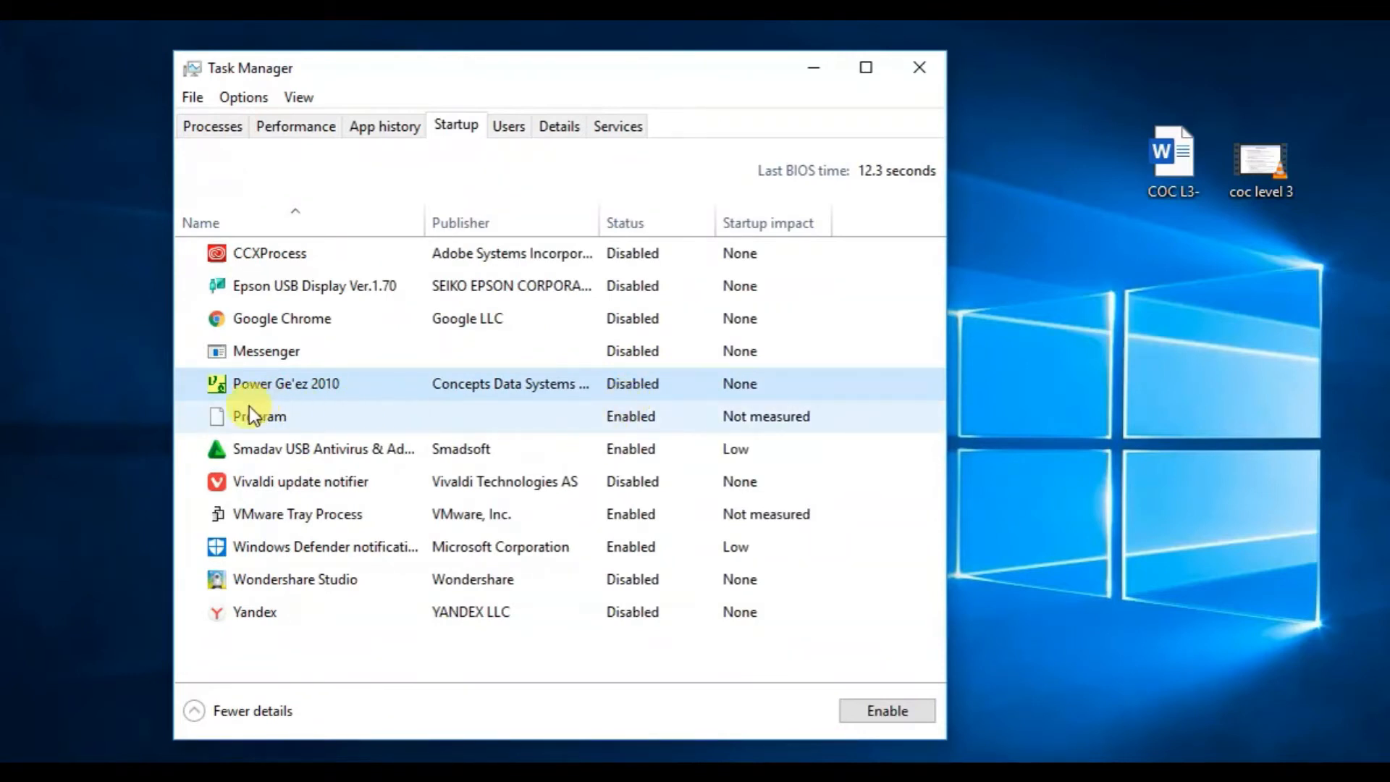
{"action": "left_click", "coordinate": [640, 420]}
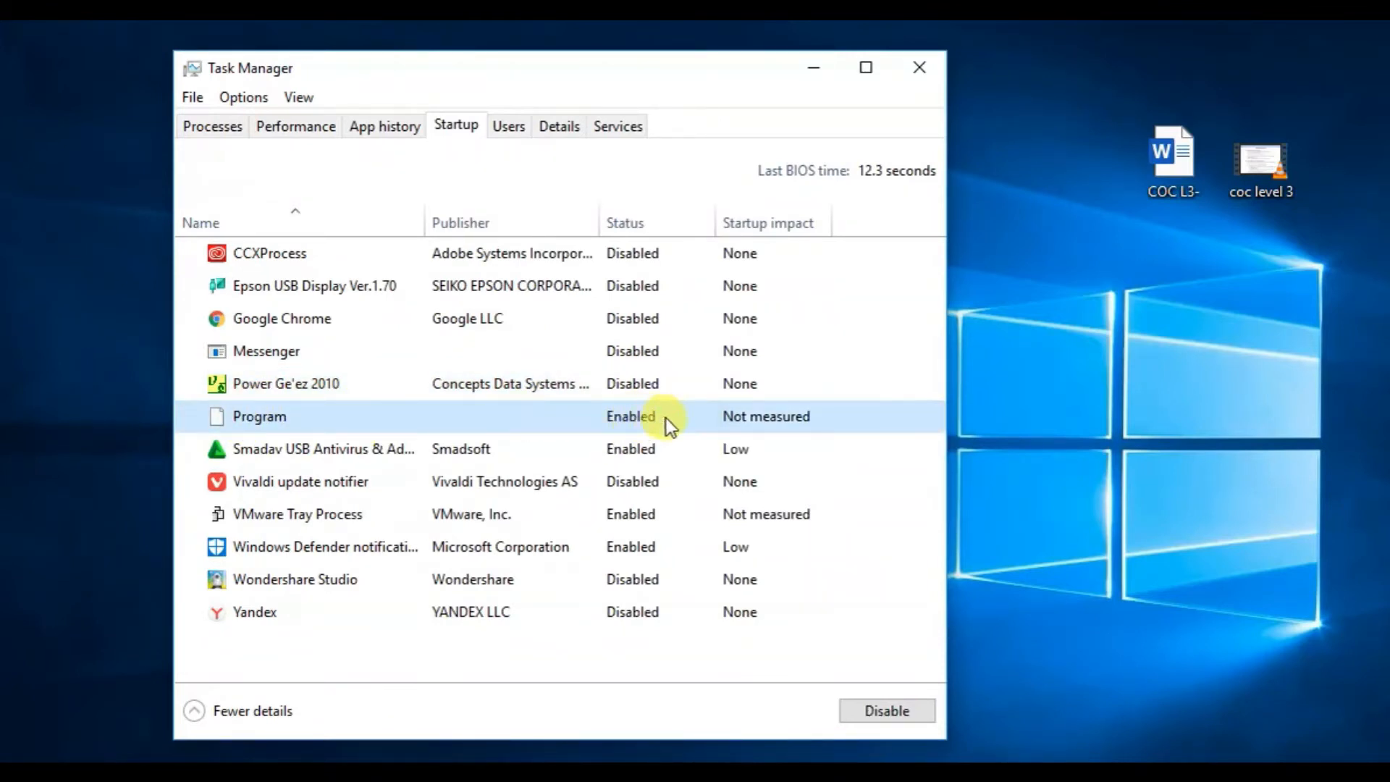
{"action": "mouse_move", "coordinate": [775, 420]}
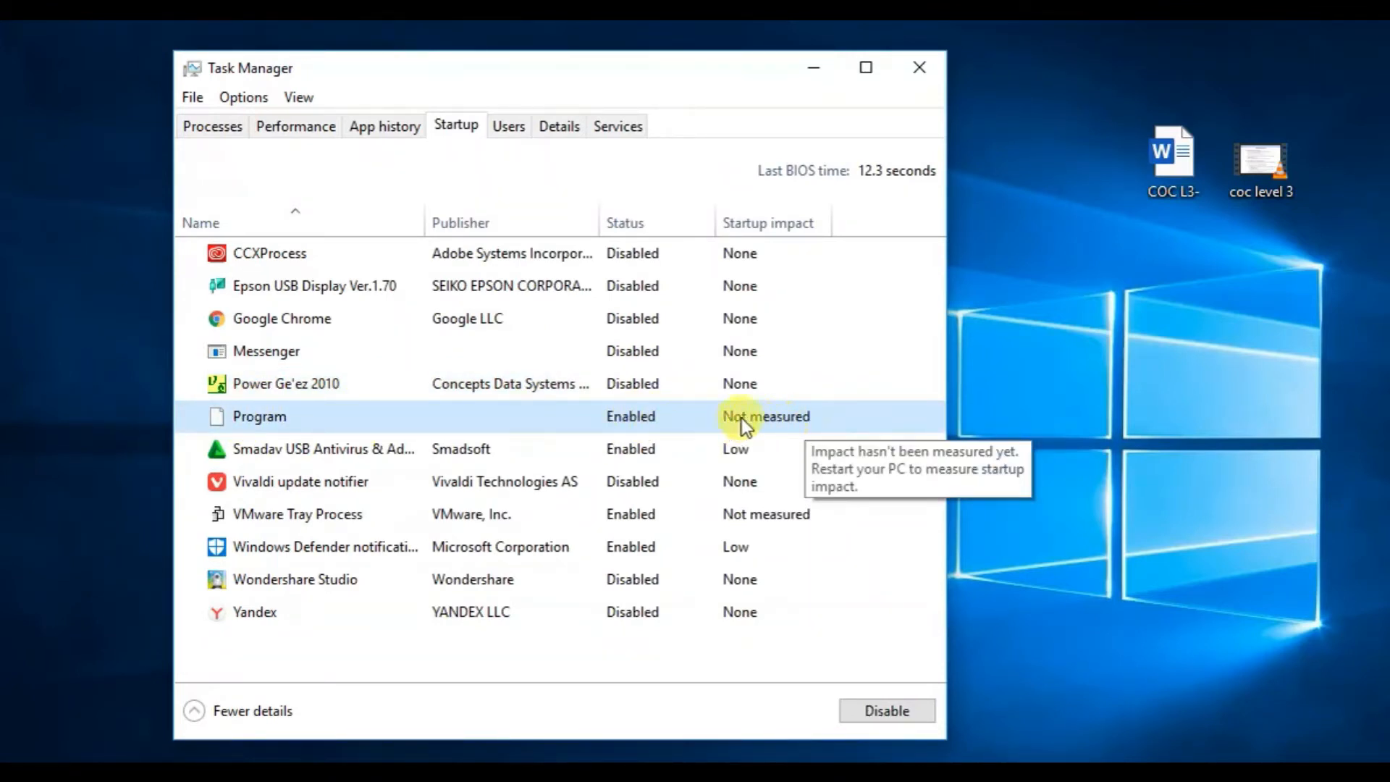
{"action": "right_click", "coordinate": [629, 419]}
{"action": "left_click", "coordinate": [619, 415]}
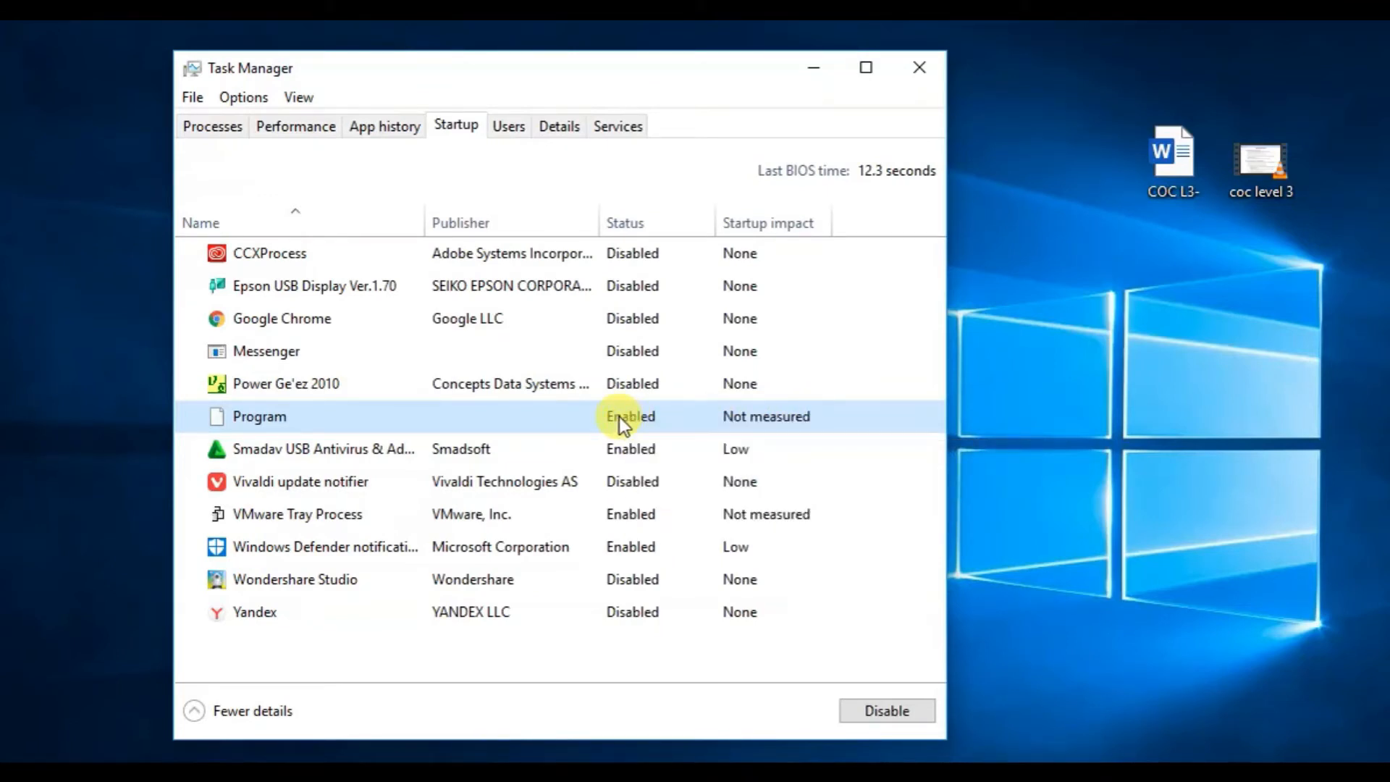
{"action": "left_click", "coordinate": [614, 453]}
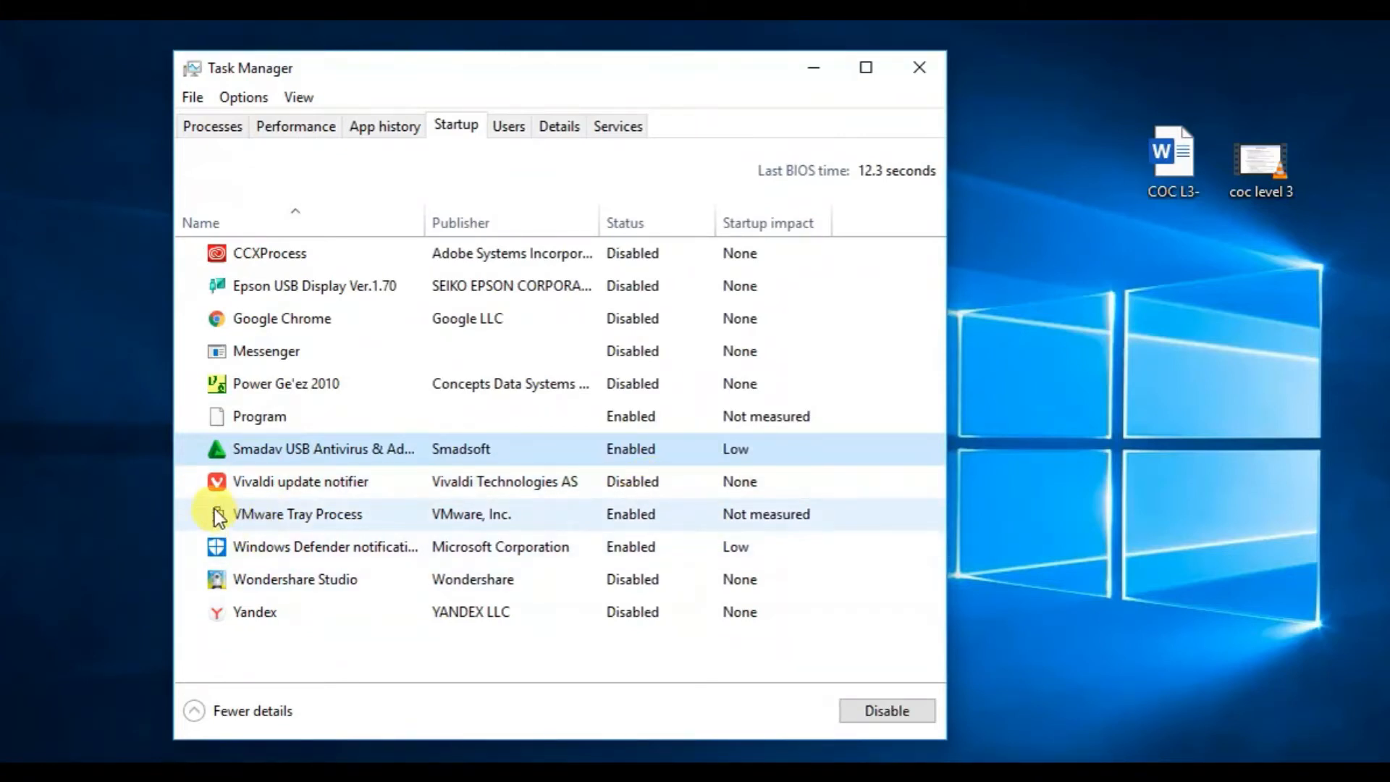
Disable VMware Tray Process as a startup program
{"action": "left_click", "coordinate": [319, 523]}
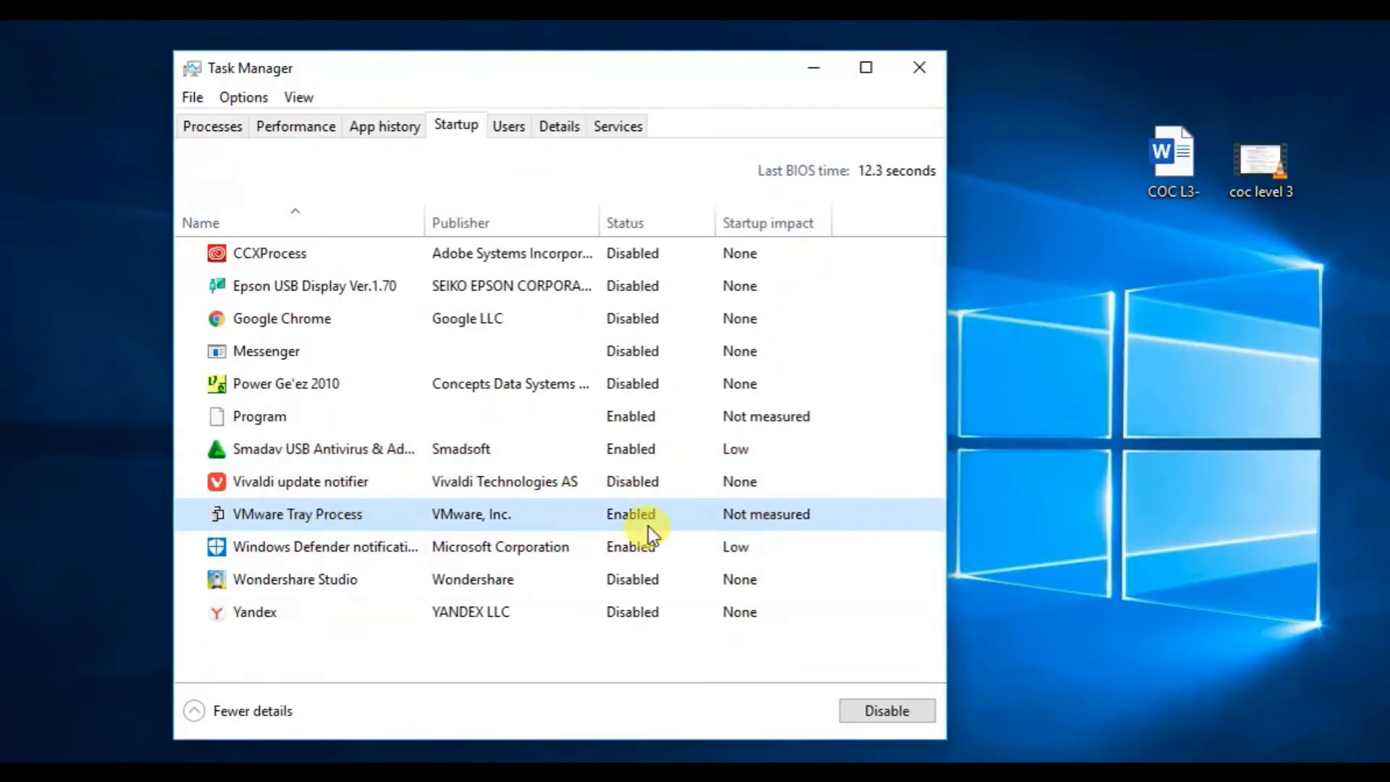
{"action": "right_click", "coordinate": [627, 515]}
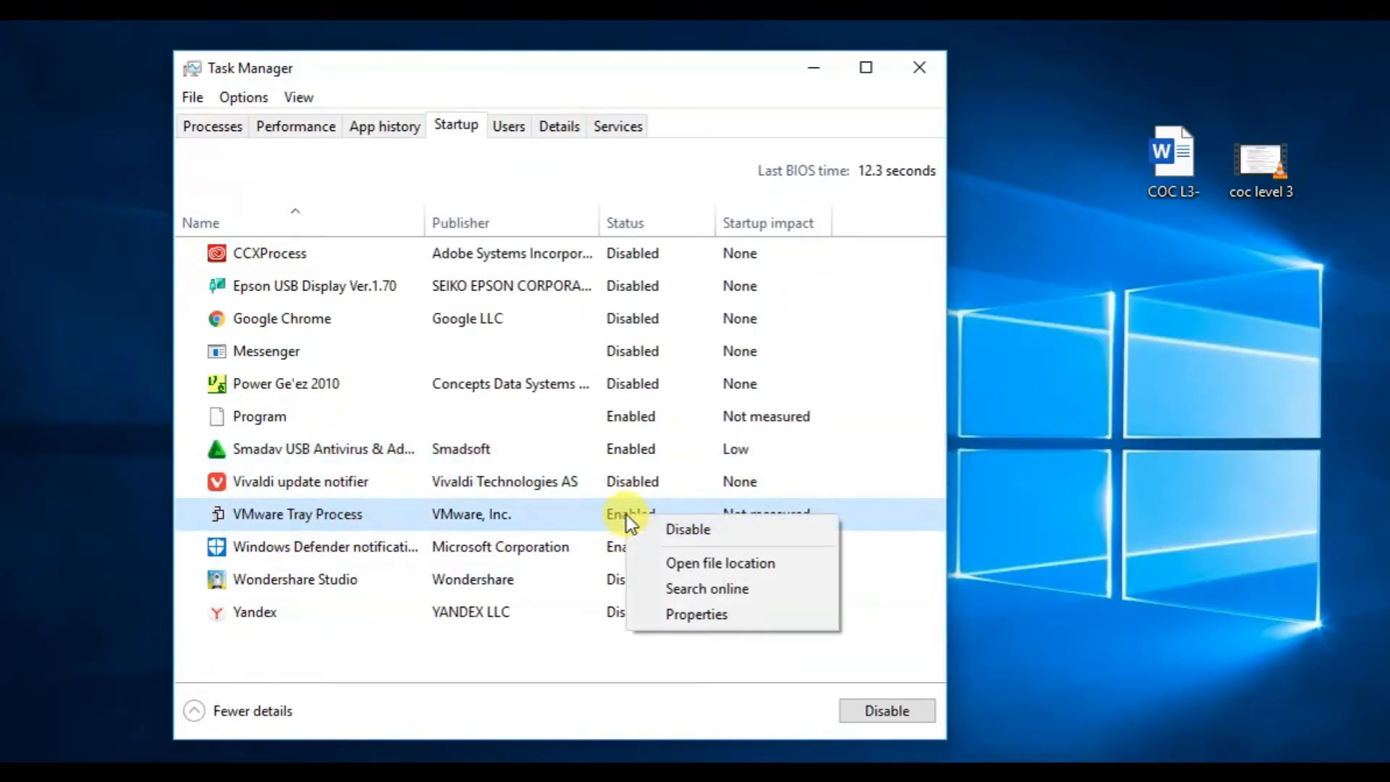
{"action": "left_click", "coordinate": [669, 531]}
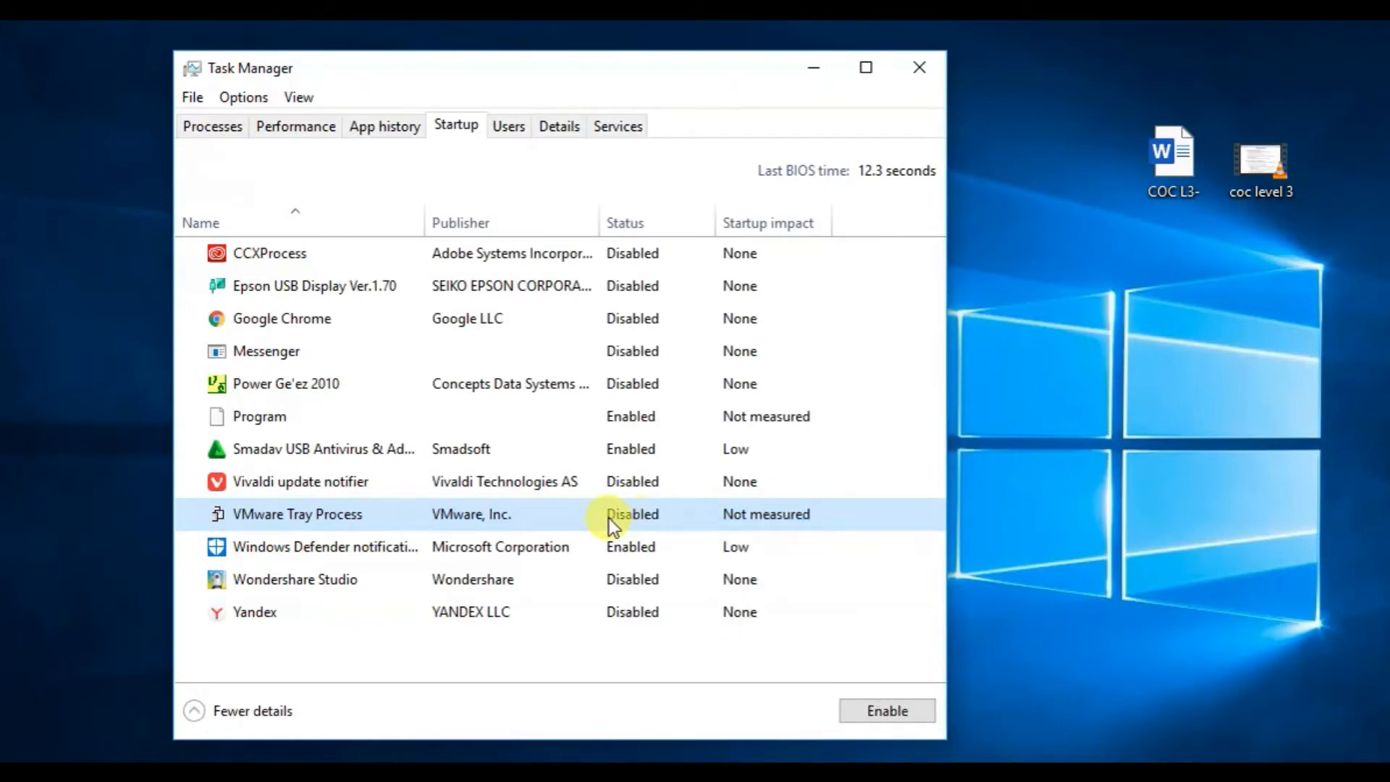
Check the Windows Defender, Wondershare Studio and Yandex startup entries, and minimize Task Manager
{"action": "left_click", "coordinate": [639, 555]}
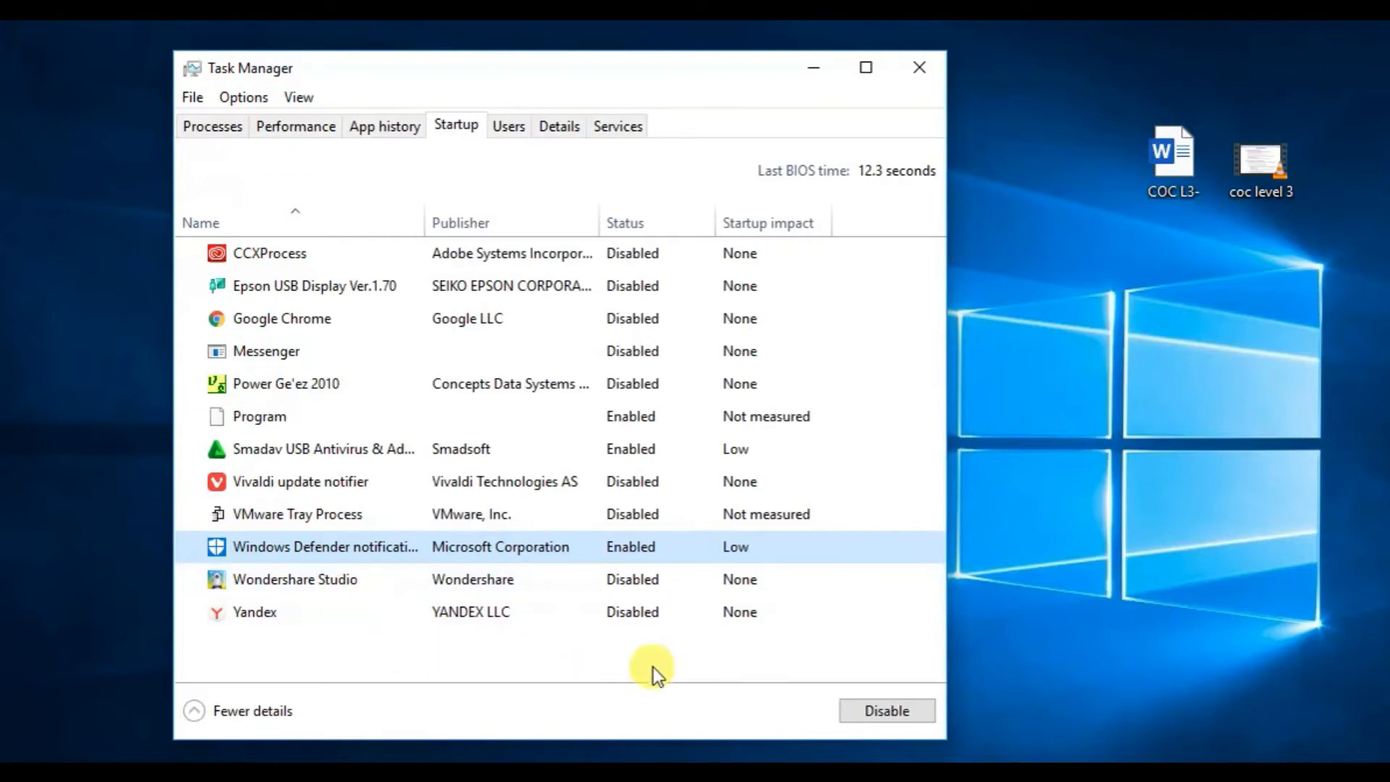
{"action": "left_click", "coordinate": [620, 608]}
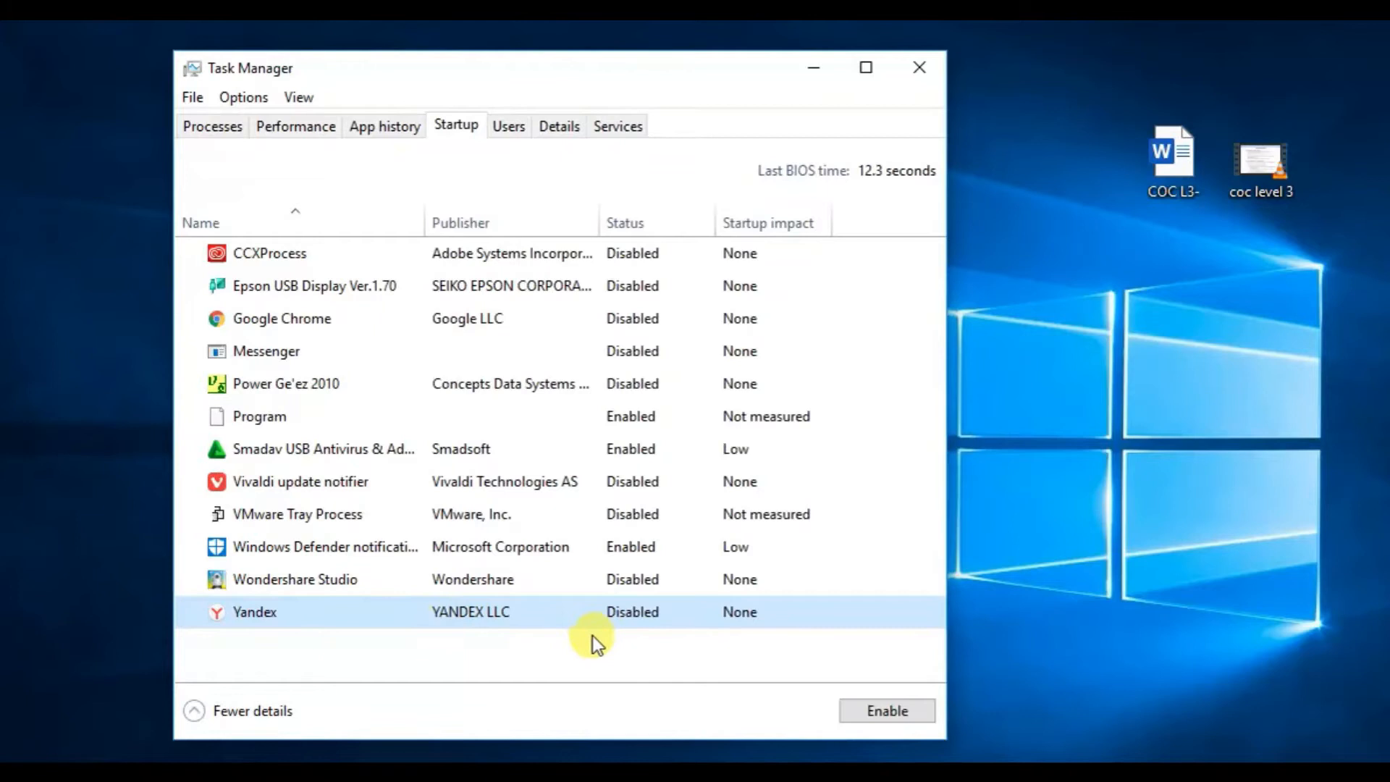
{"action": "left_click", "coordinate": [271, 576]}
{"action": "left_click", "coordinate": [627, 619]}
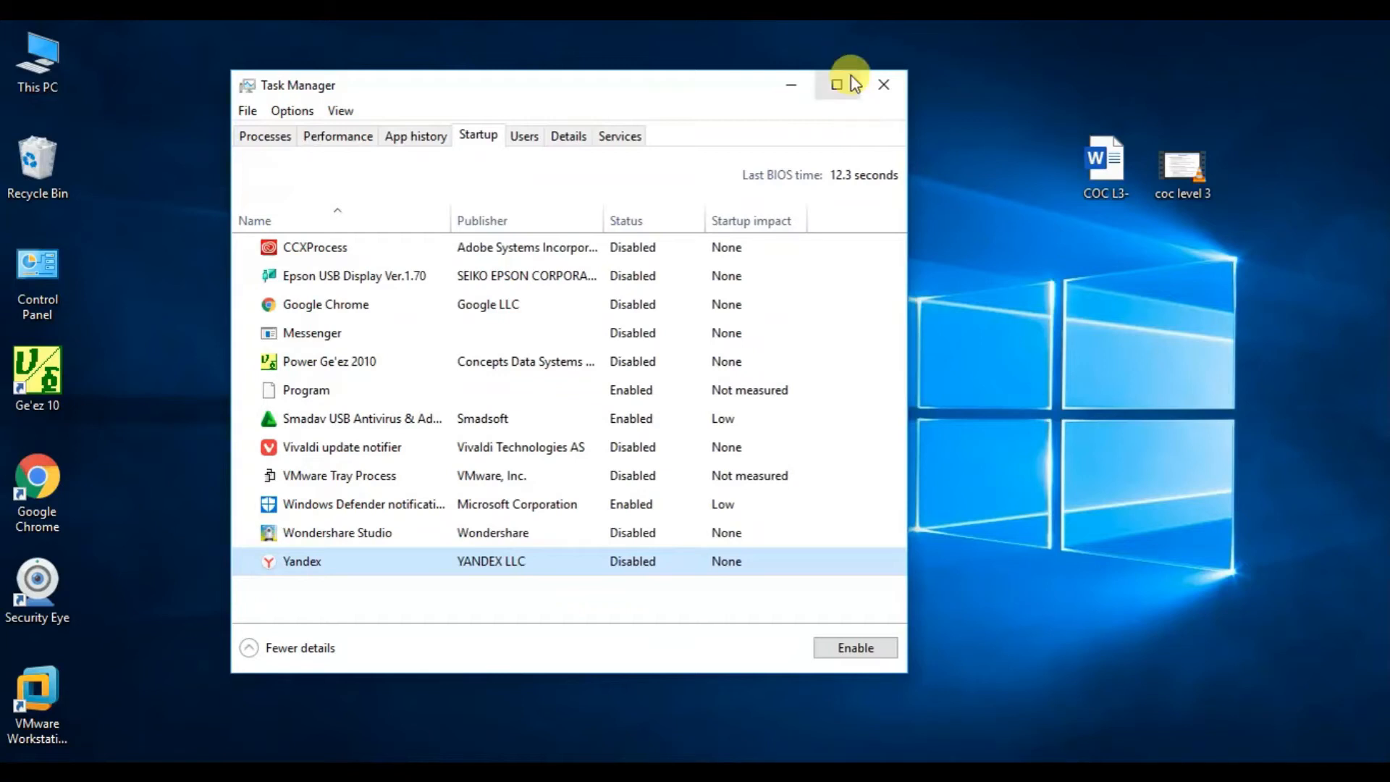
{"action": "left_click", "coordinate": [799, 87]}
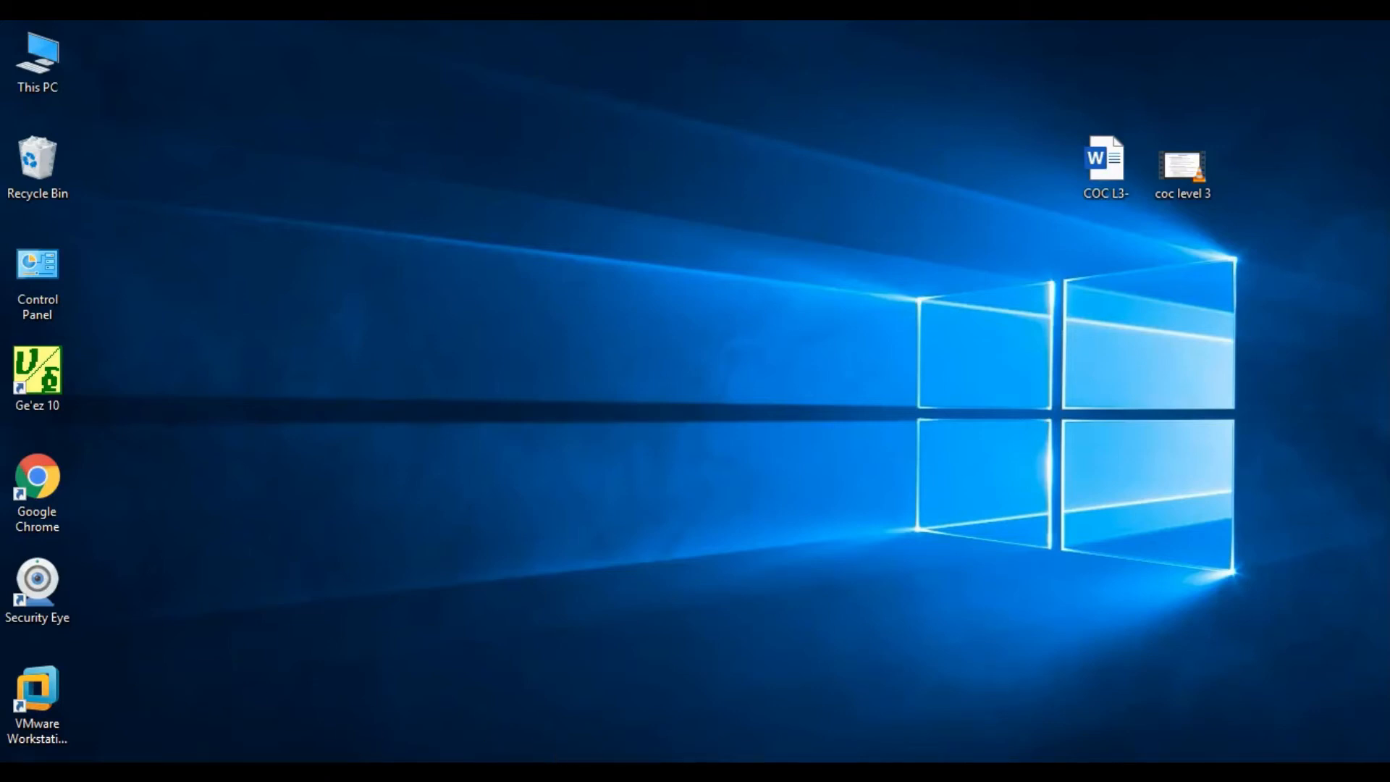
{"action": "left_click", "coordinate": [559, 772]}
{"action": "left_click", "coordinate": [738, 710]}
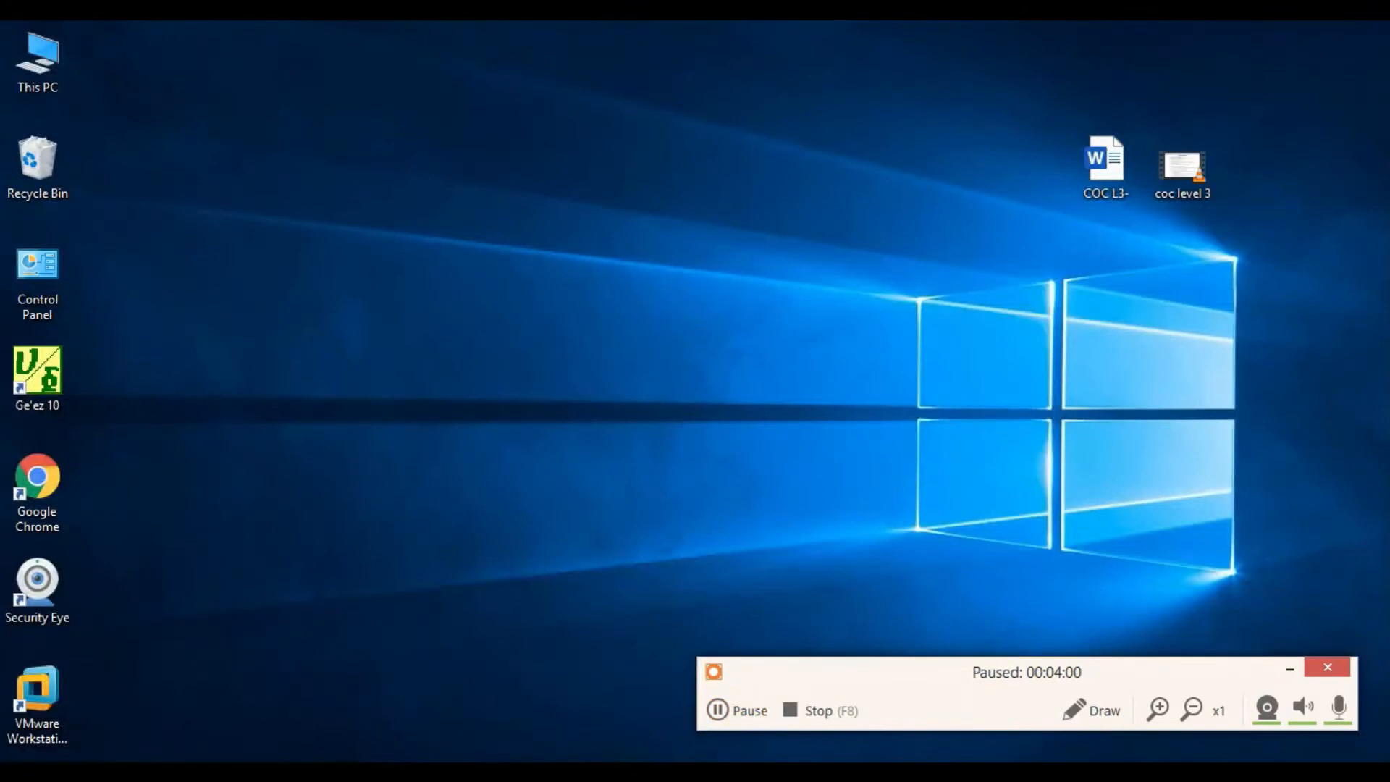
{"action": "left_click", "coordinate": [739, 710]}
{"action": "left_click", "coordinate": [1279, 670]}
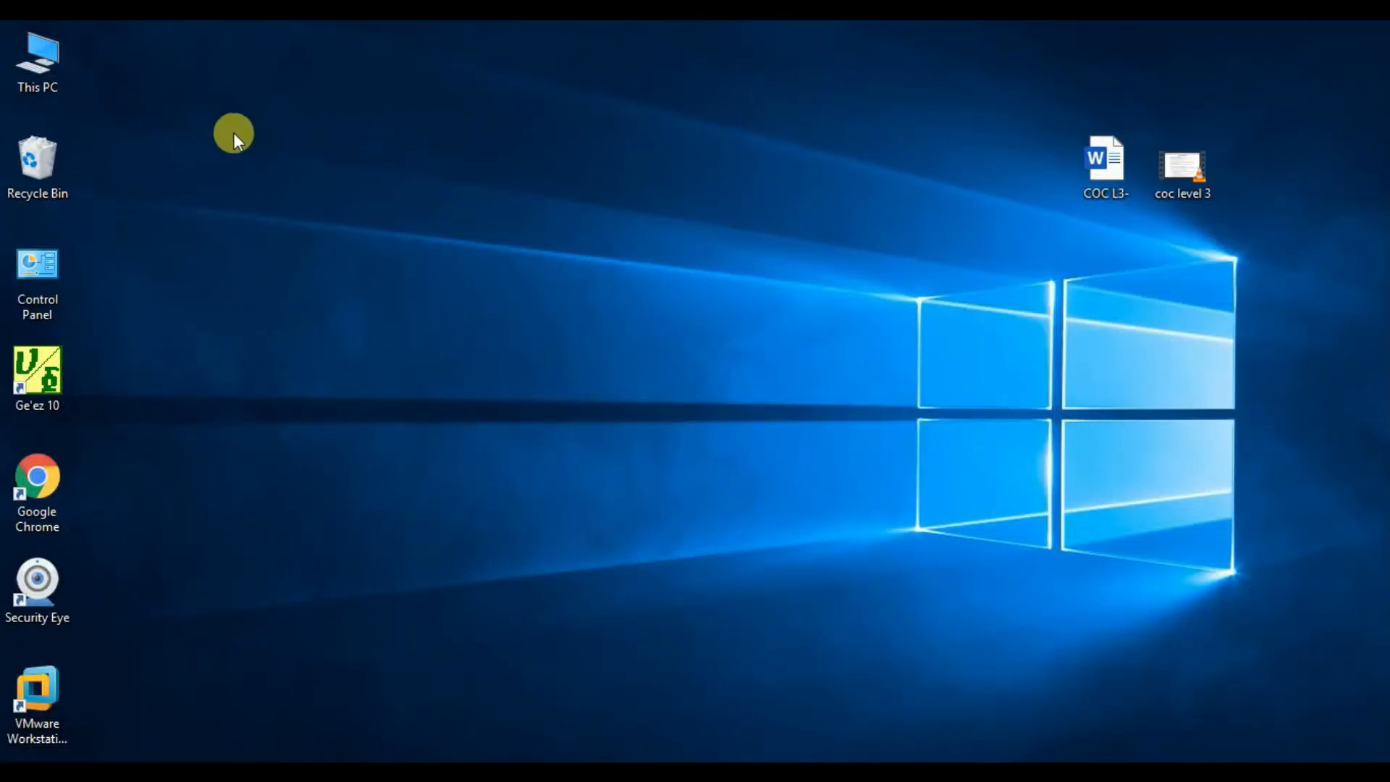
{"action": "right_click", "coordinate": [32, 73]}
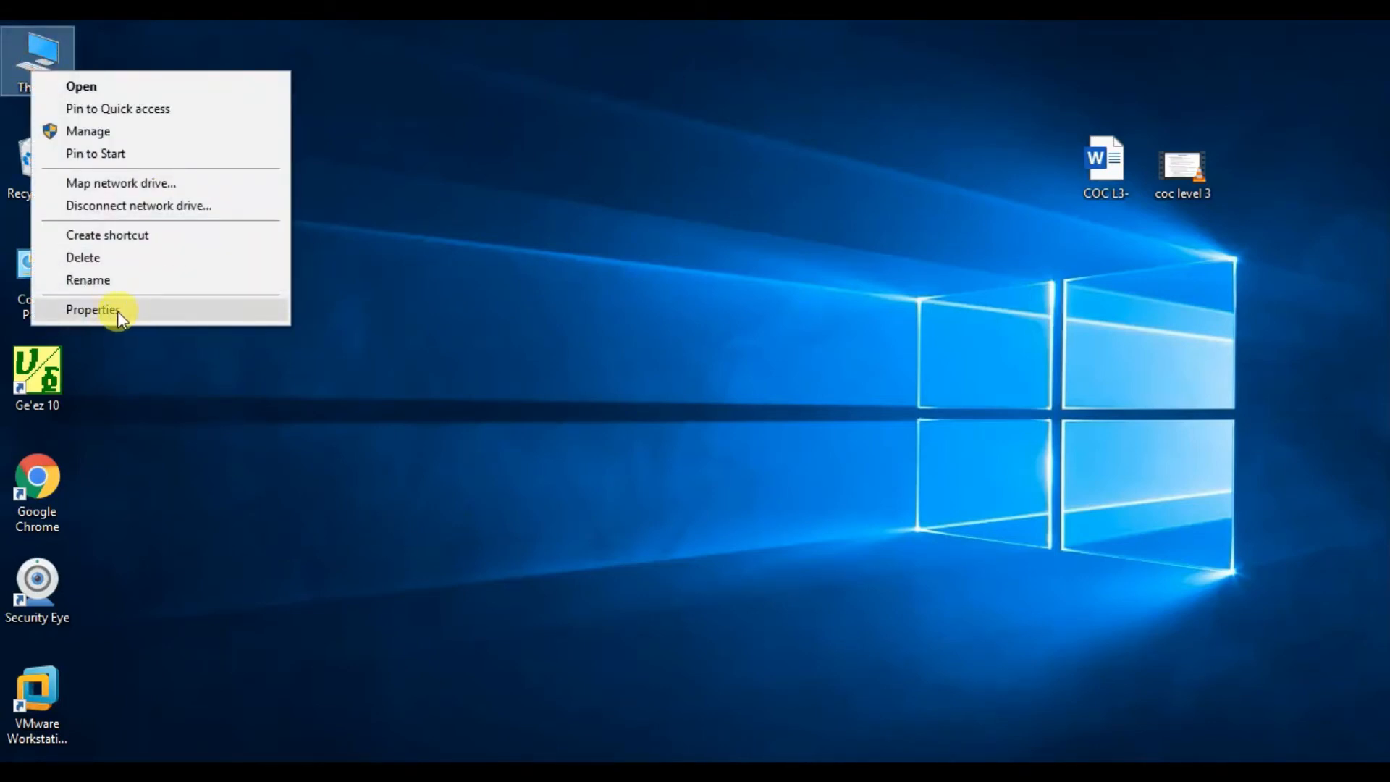
{"action": "left_click", "coordinate": [49, 46]}
{"action": "left_click", "coordinate": [217, 175]}
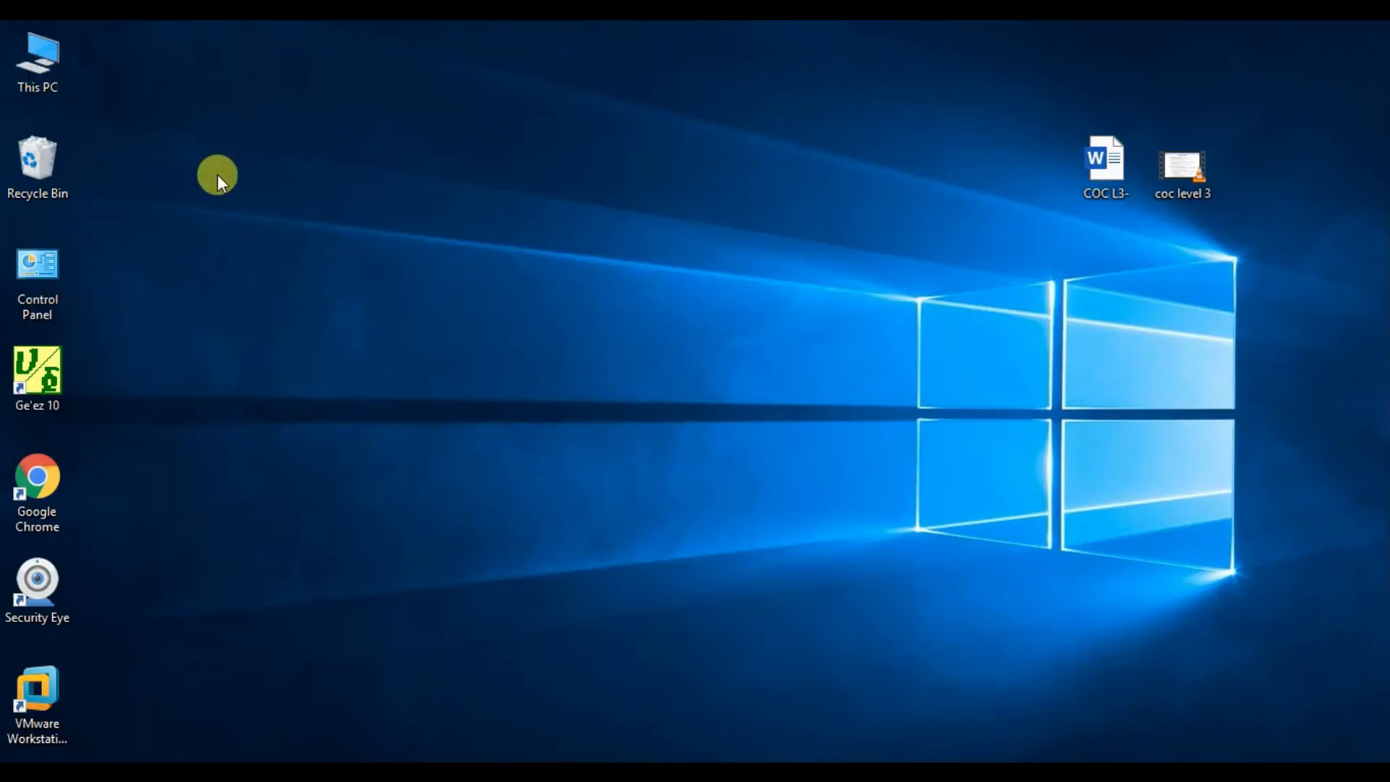
Open the properties of This PC from File Explorer and display the System Protection settings
{"action": "key", "text": "super+e"}
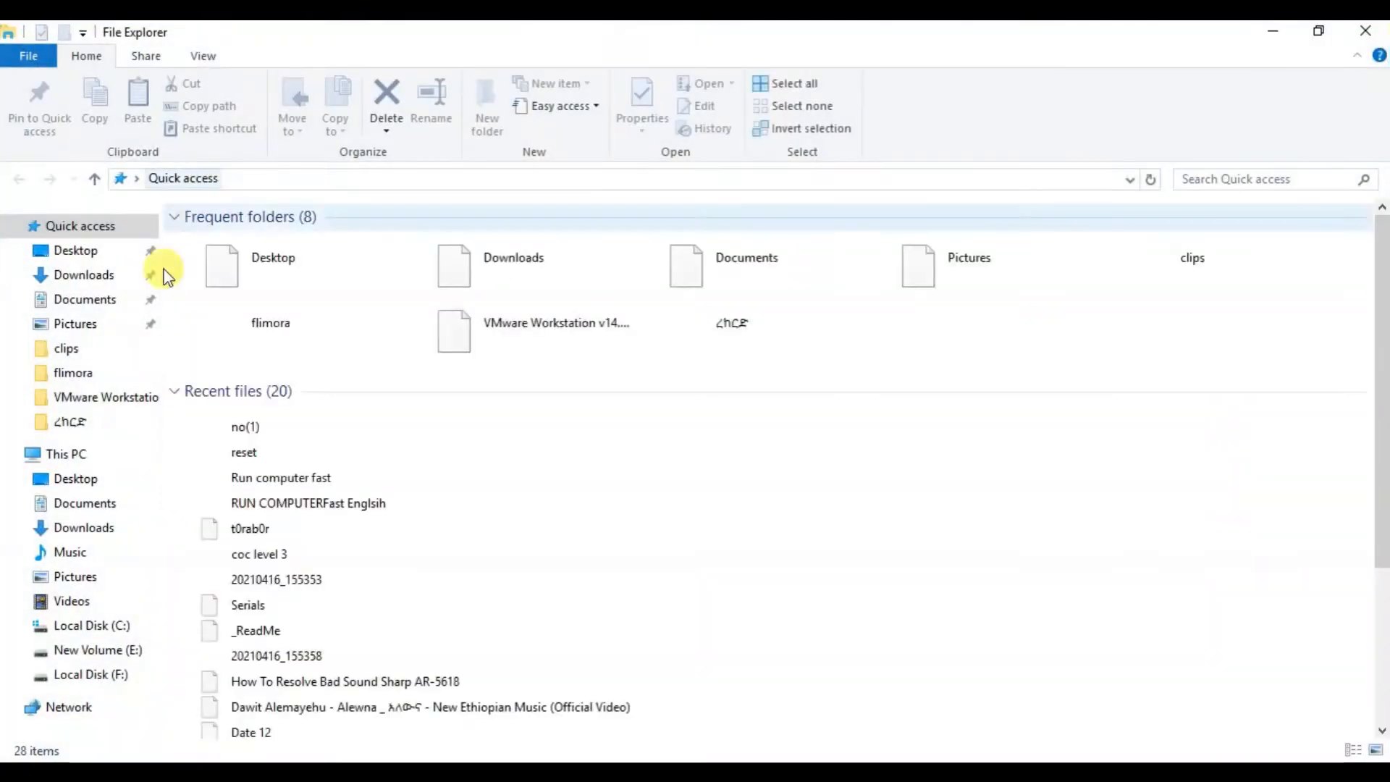
{"action": "left_click", "coordinate": [79, 455]}
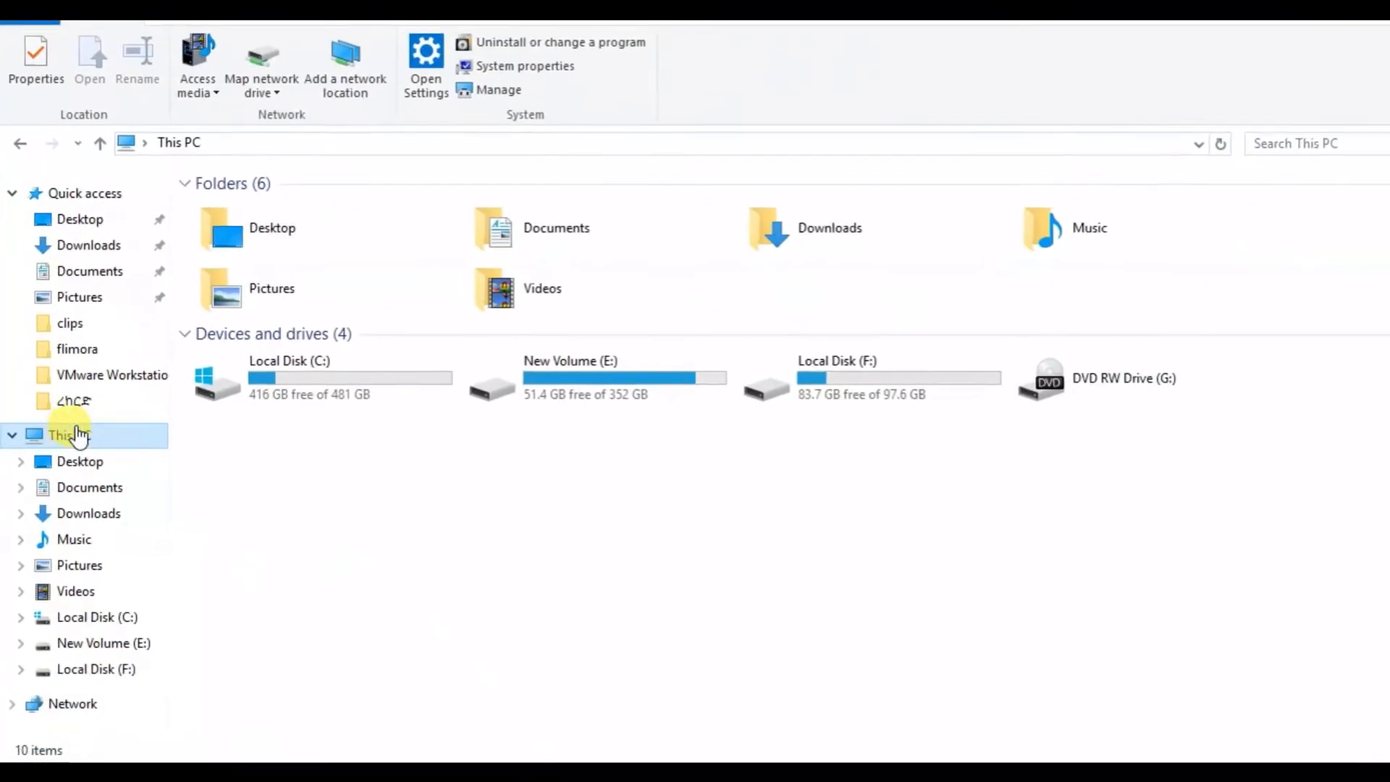
{"action": "right_click", "coordinate": [86, 431]}
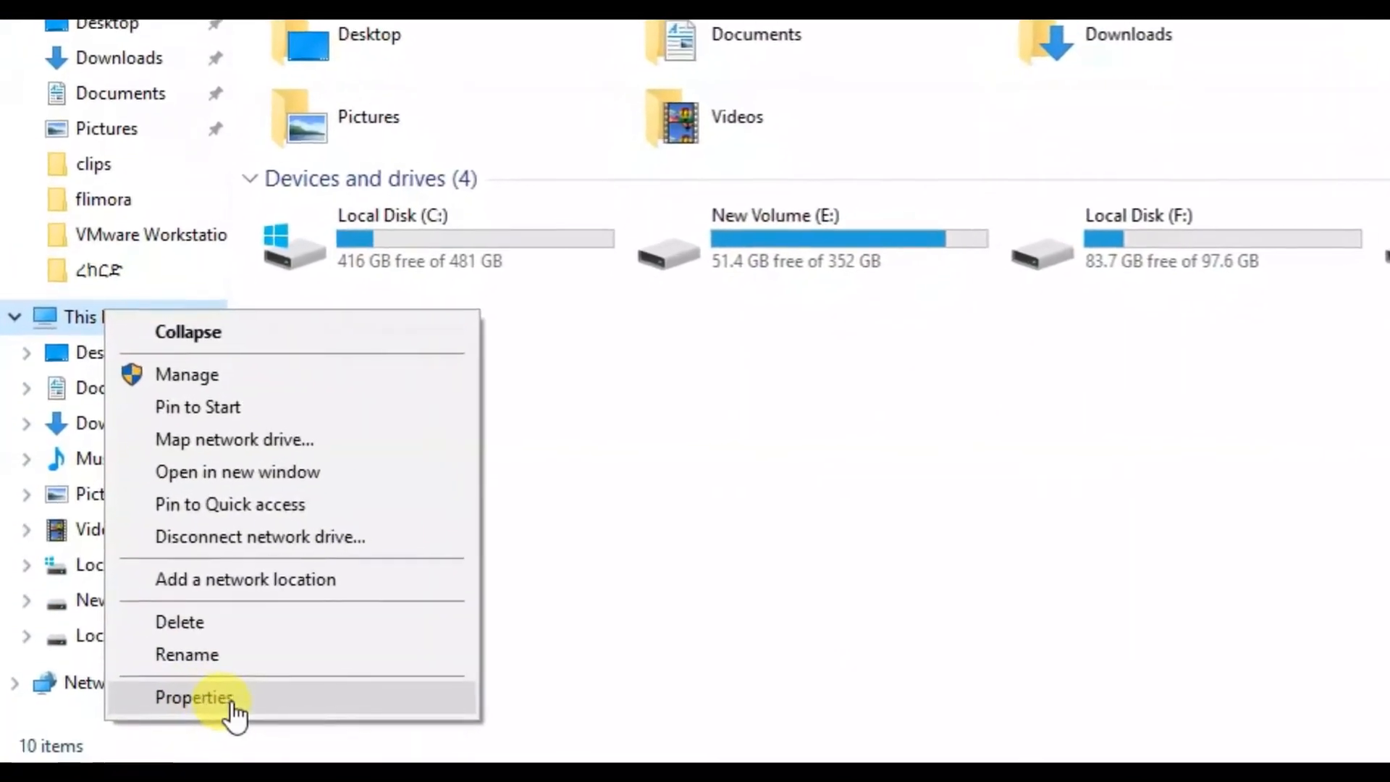
{"action": "left_click", "coordinate": [177, 708]}
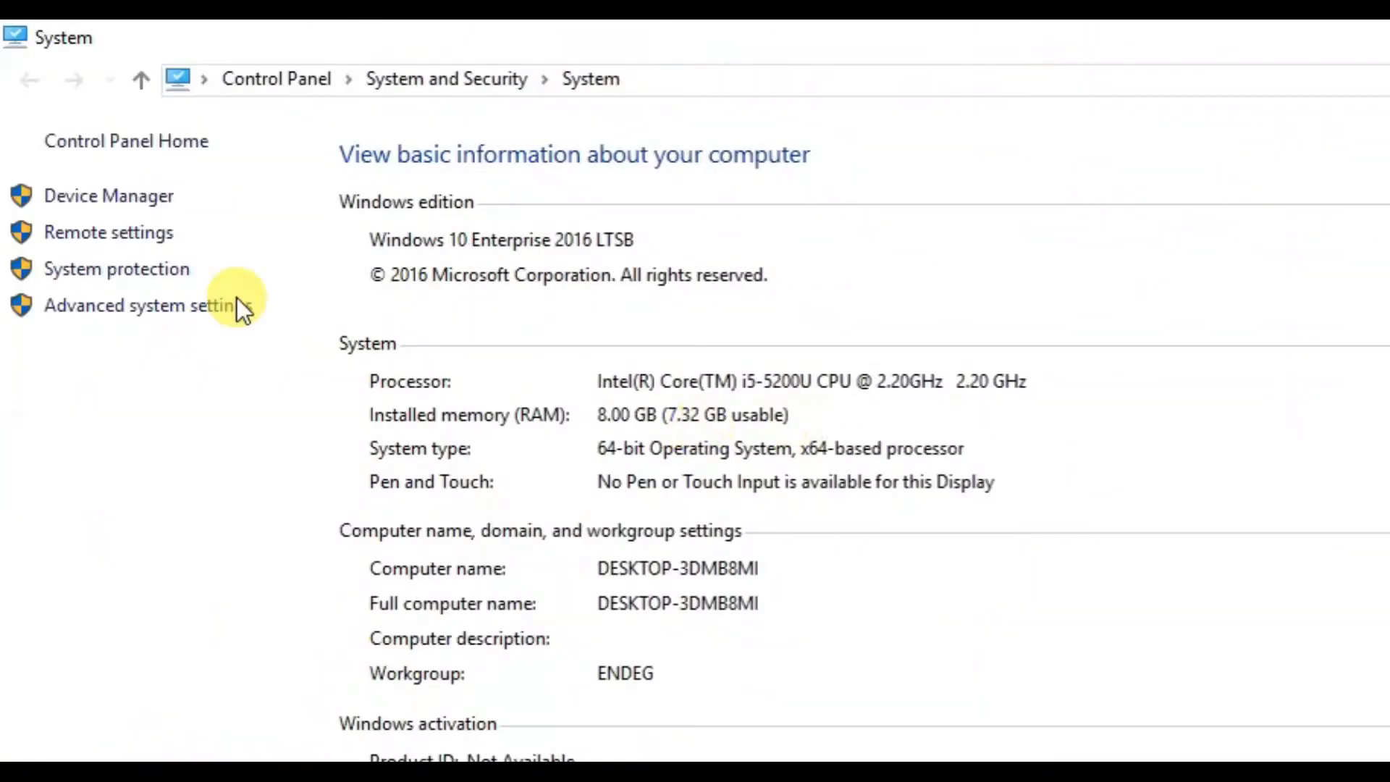
{"action": "left_click", "coordinate": [109, 272]}
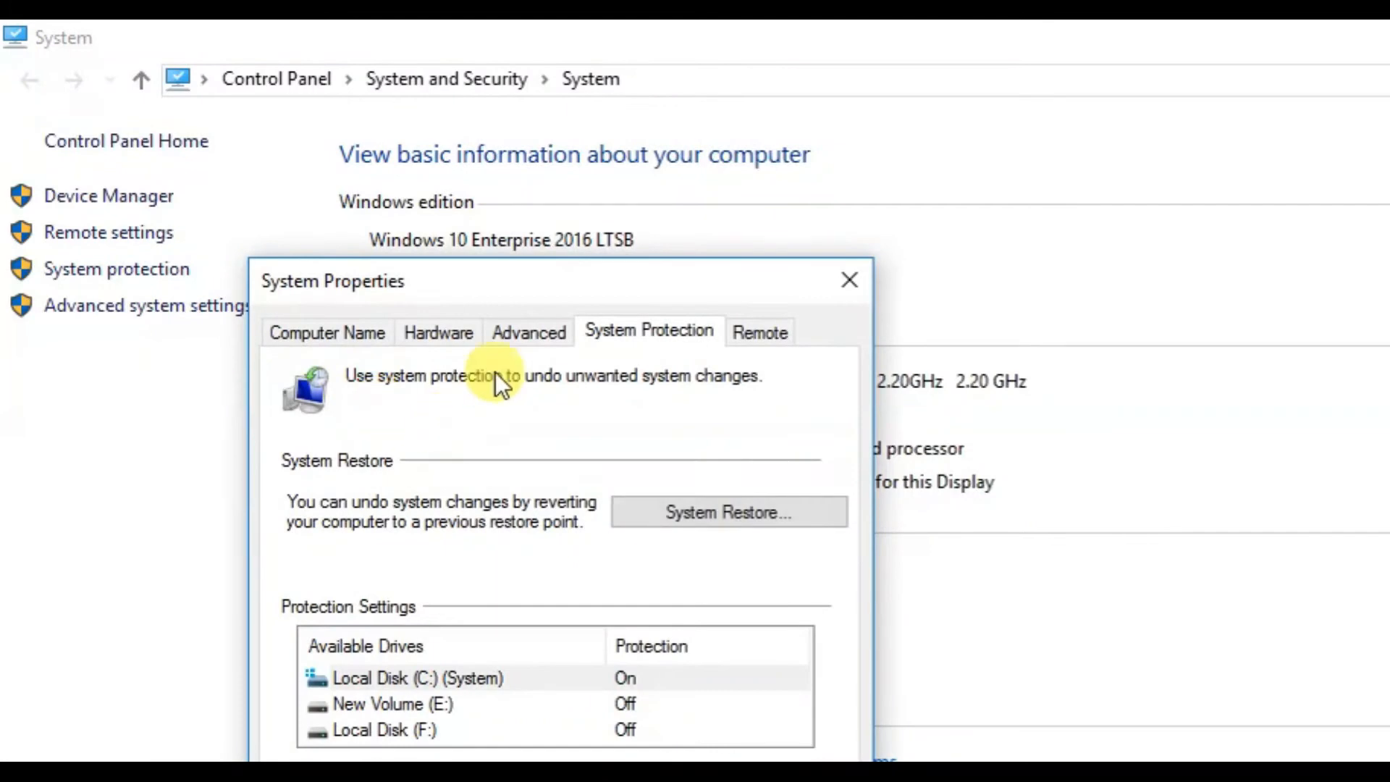
{"action": "left_click_drag", "start_coordinate": [560, 283], "coordinate": [801, 127]}
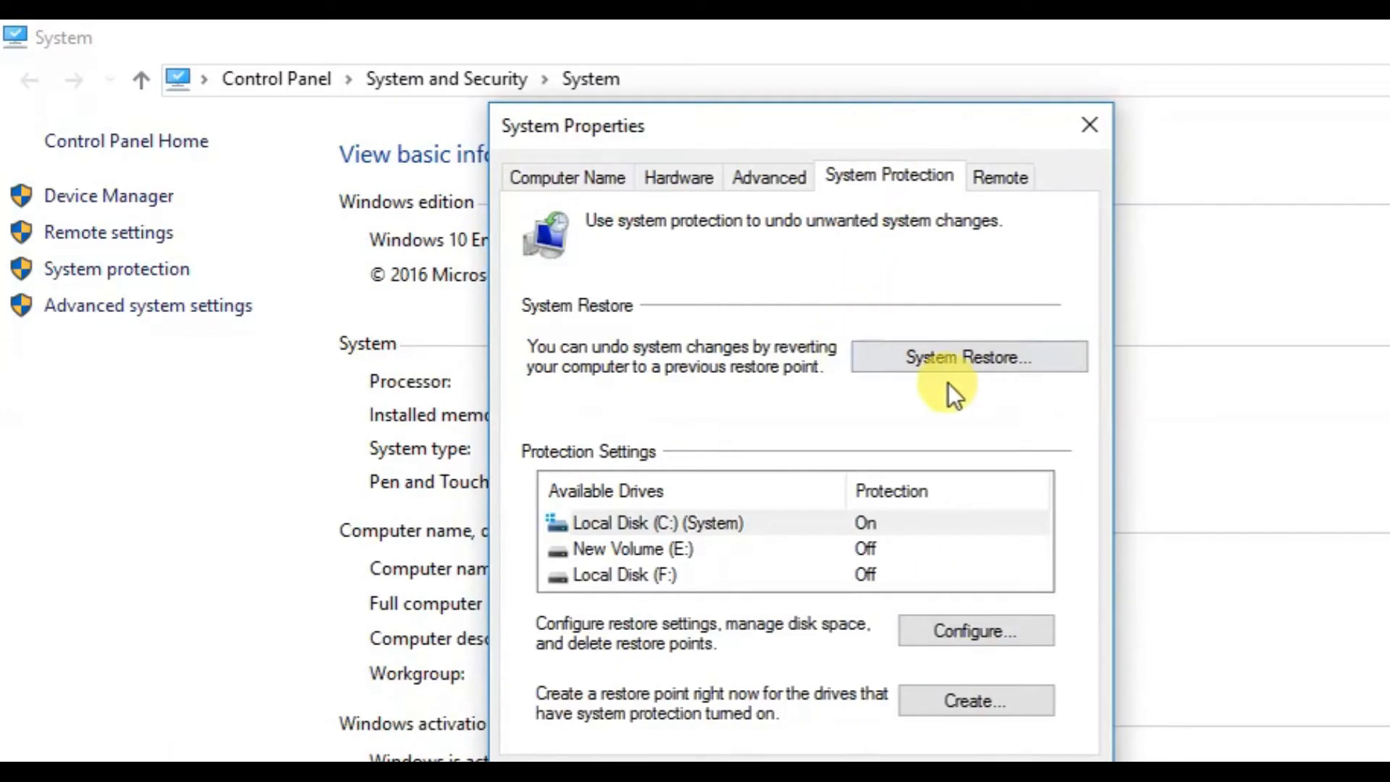
Start System Restore and proceed with the recommended restore as far as the restore point confirmation
{"action": "left_click", "coordinate": [959, 359]}
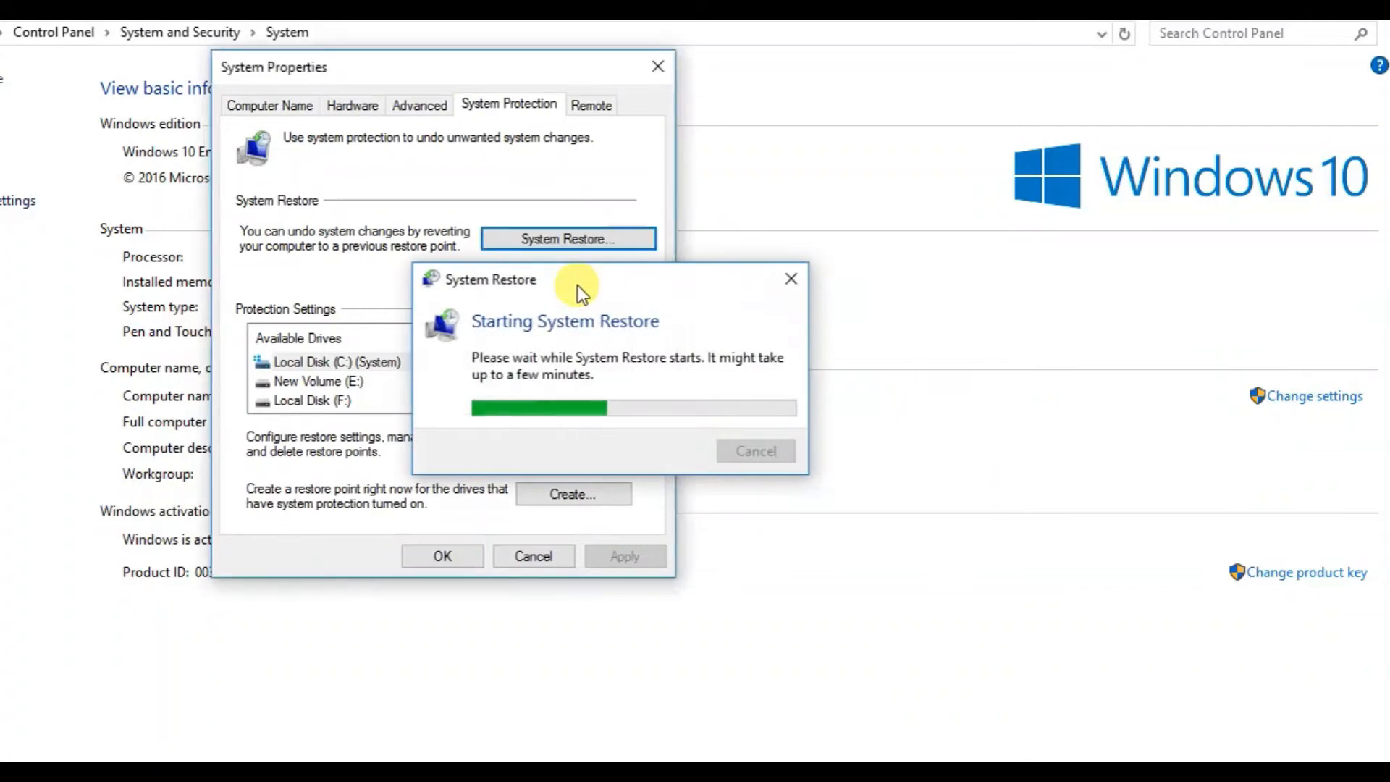
{"action": "left_click_drag", "start_coordinate": [631, 185], "coordinate": [612, 84]}
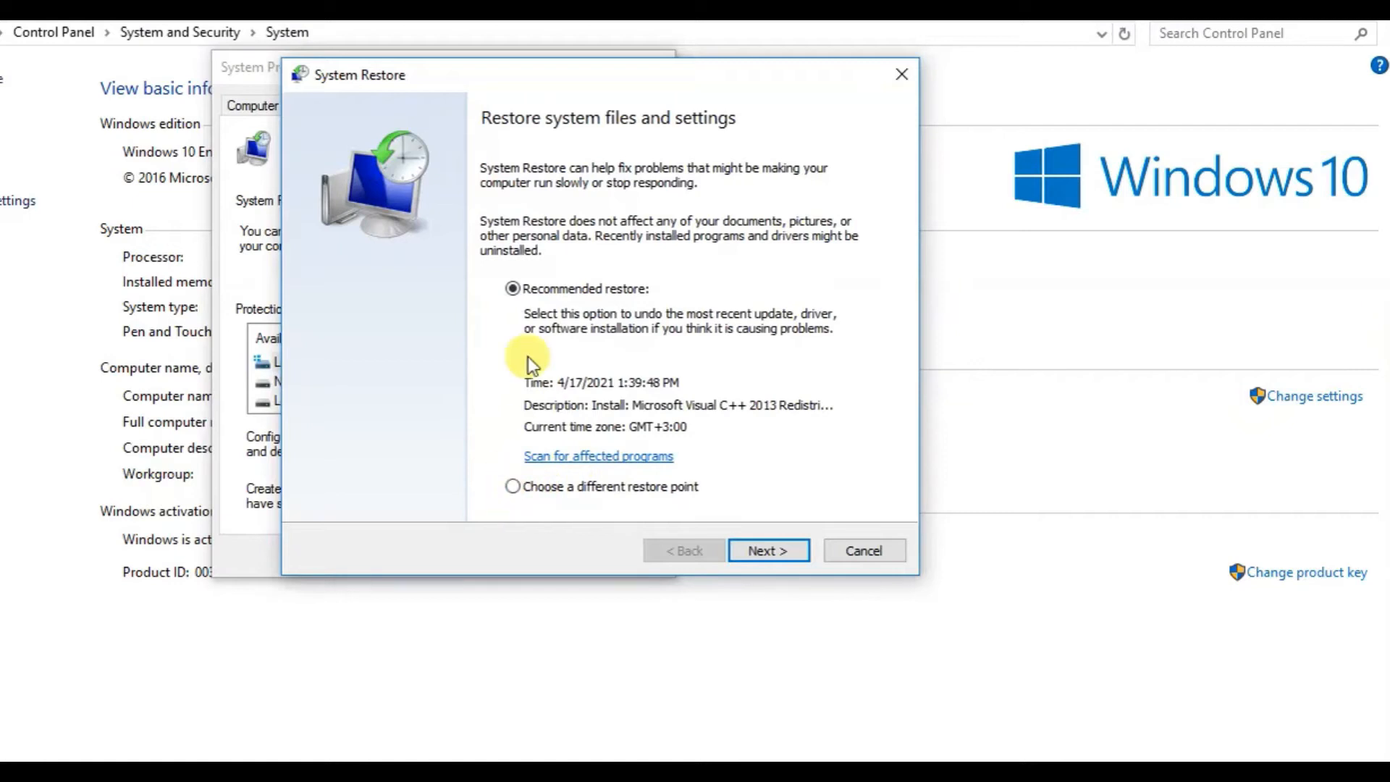
{"action": "left_click", "coordinate": [520, 490]}
{"action": "left_click", "coordinate": [511, 293]}
{"action": "left_click", "coordinate": [760, 550]}
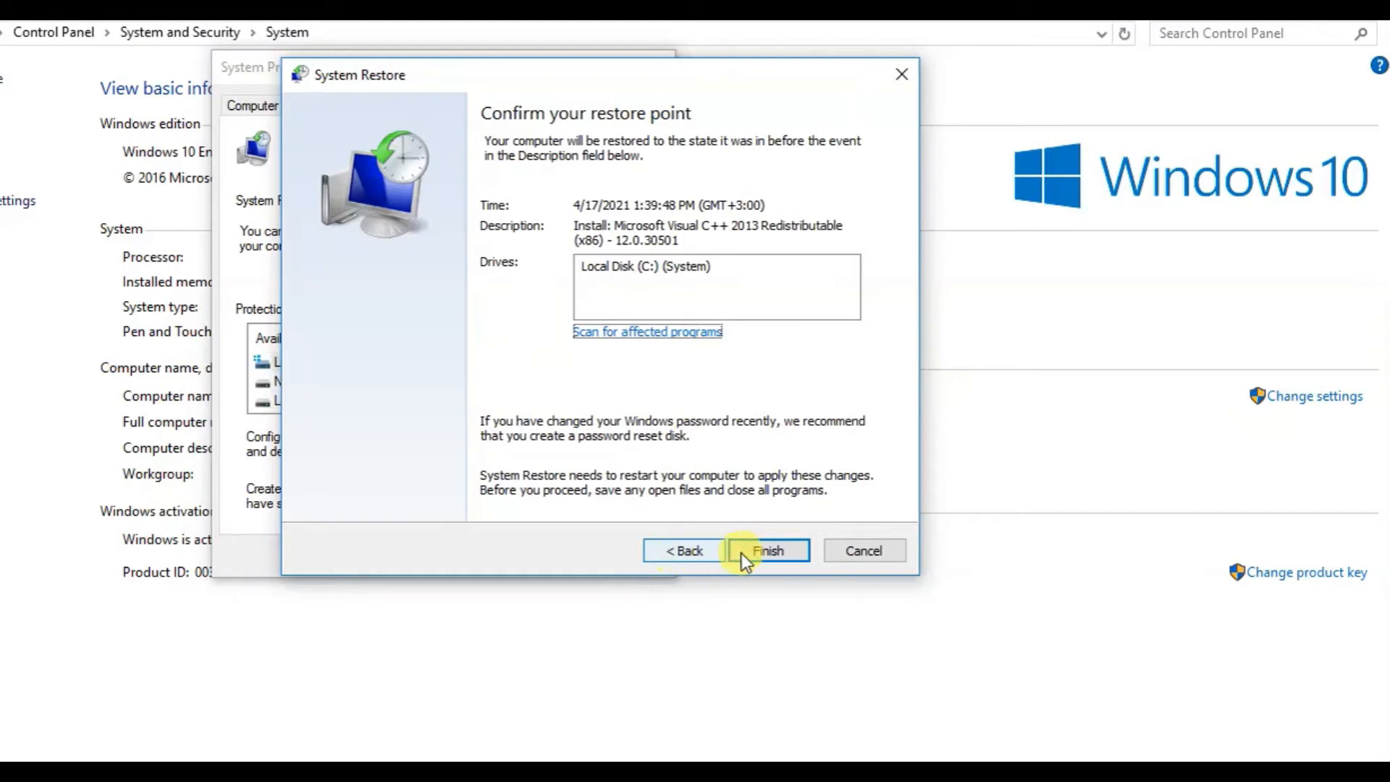
Go back to the restore options, choose a different restore point, and list the available points
{"action": "left_click", "coordinate": [668, 550]}
{"action": "left_click", "coordinate": [511, 489]}
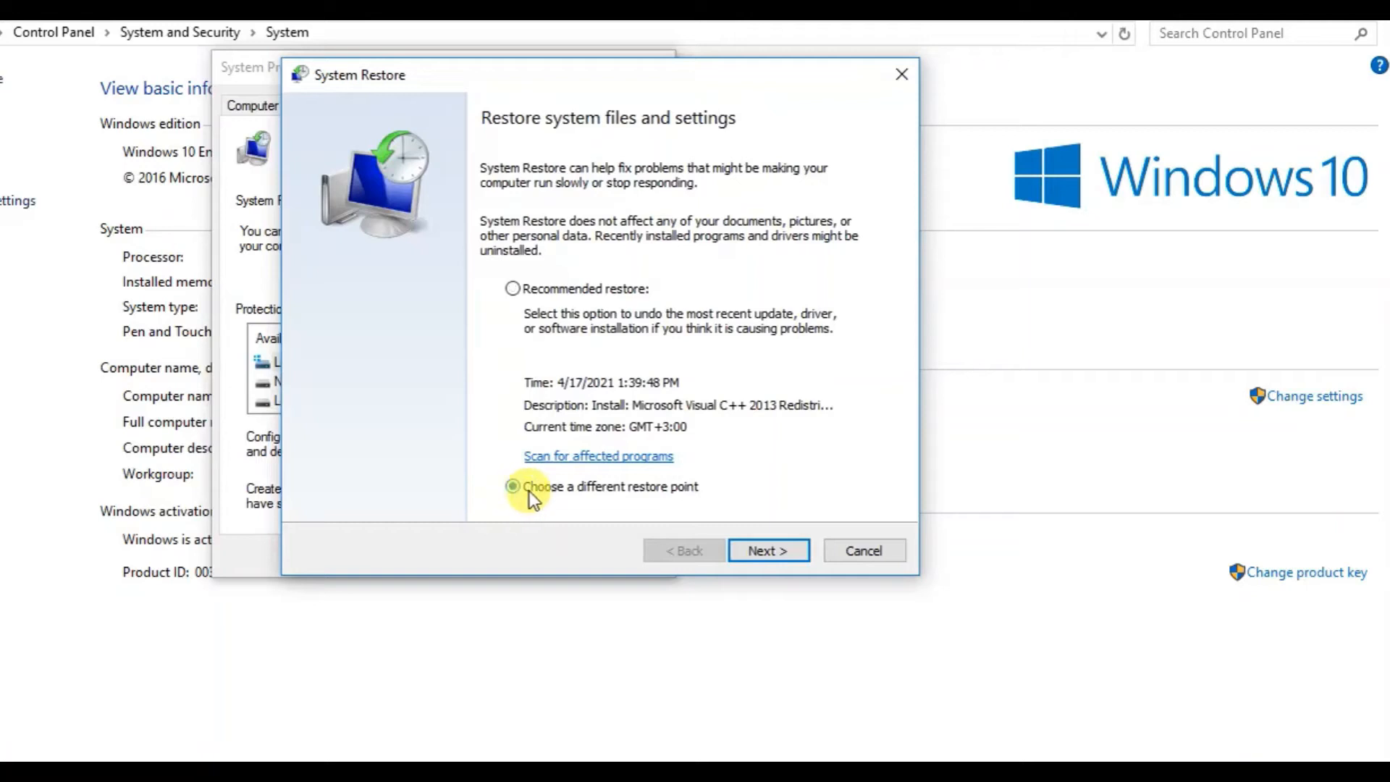
{"action": "left_click", "coordinate": [765, 559]}
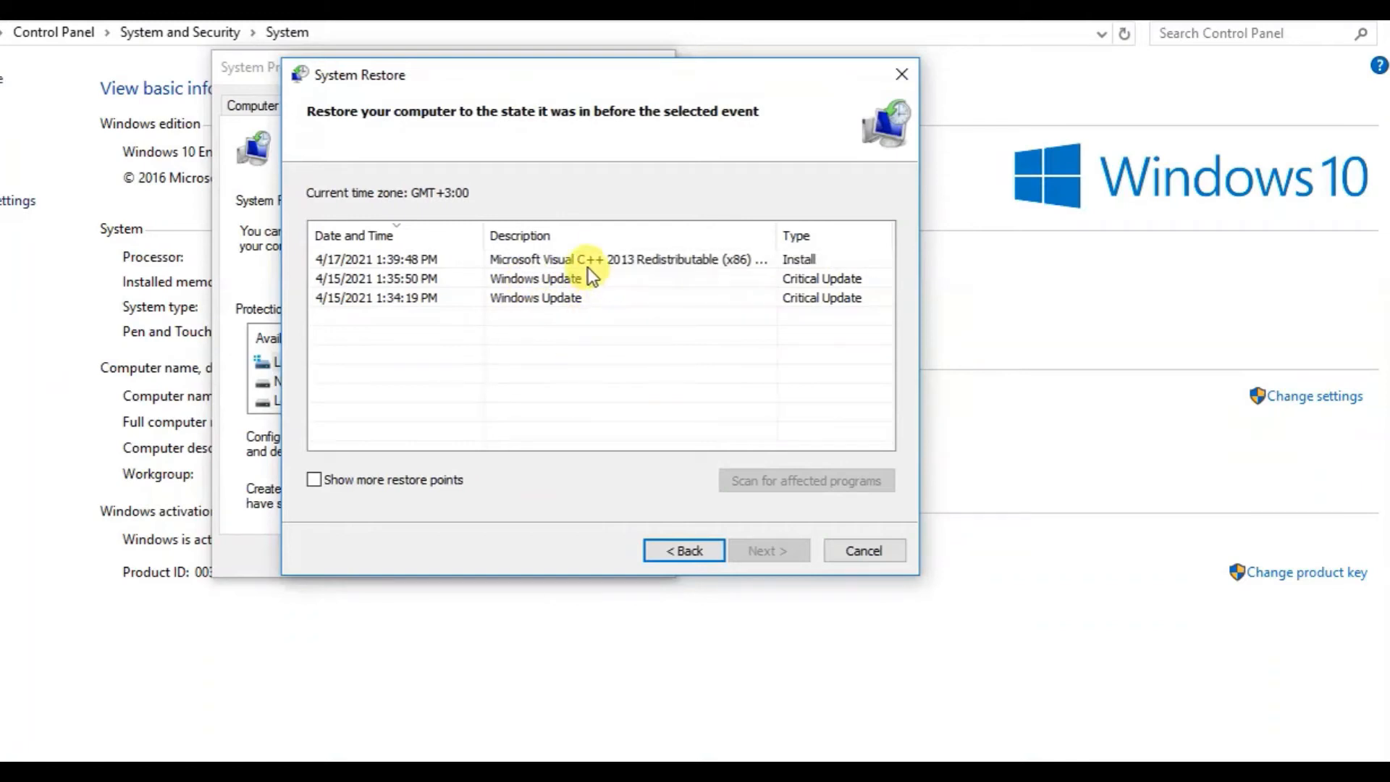
Compare the listed restore points and proceed with the Windows Update point dated 4/15/2021 1:34:19 PM to the confirmation
{"action": "left_click", "coordinate": [540, 259]}
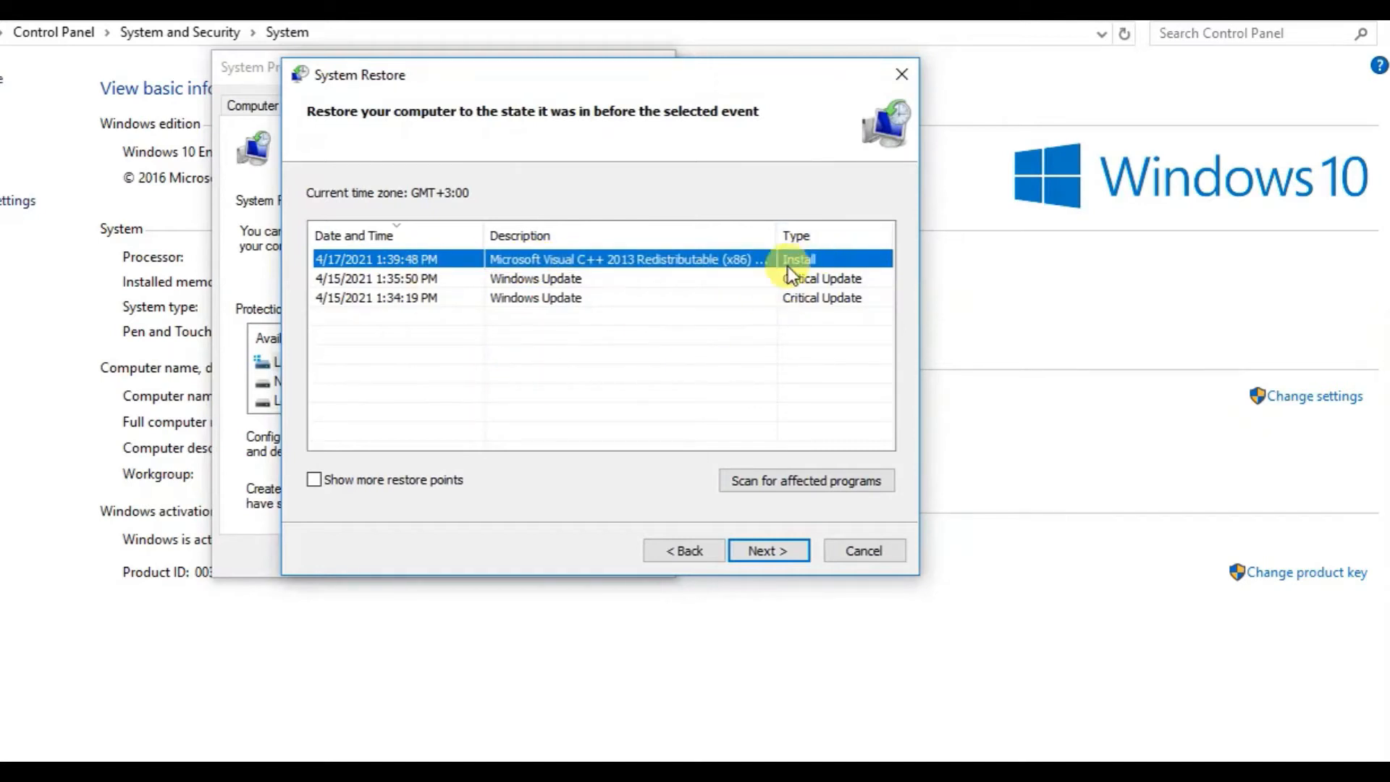
{"action": "left_click", "coordinate": [541, 278]}
{"action": "left_click", "coordinate": [556, 261]}
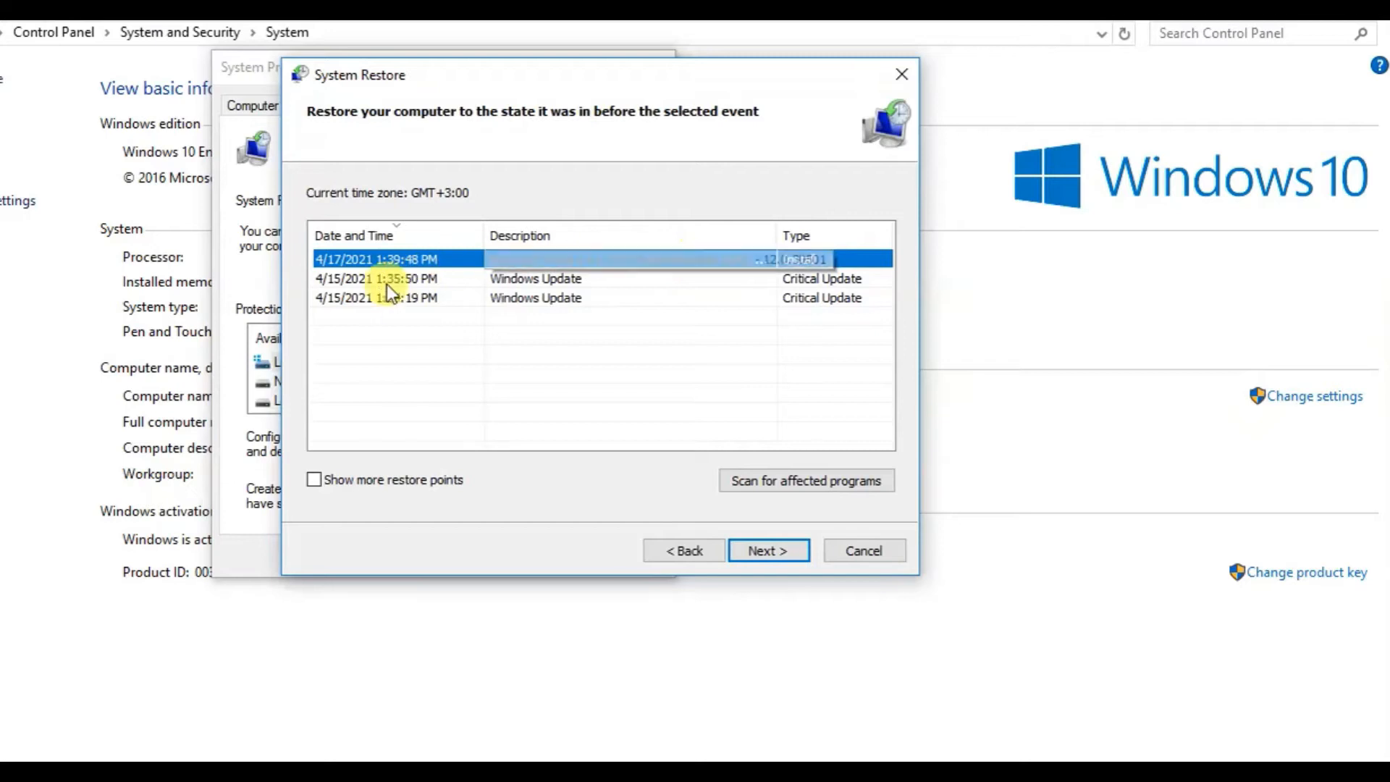
{"action": "left_click", "coordinate": [346, 299]}
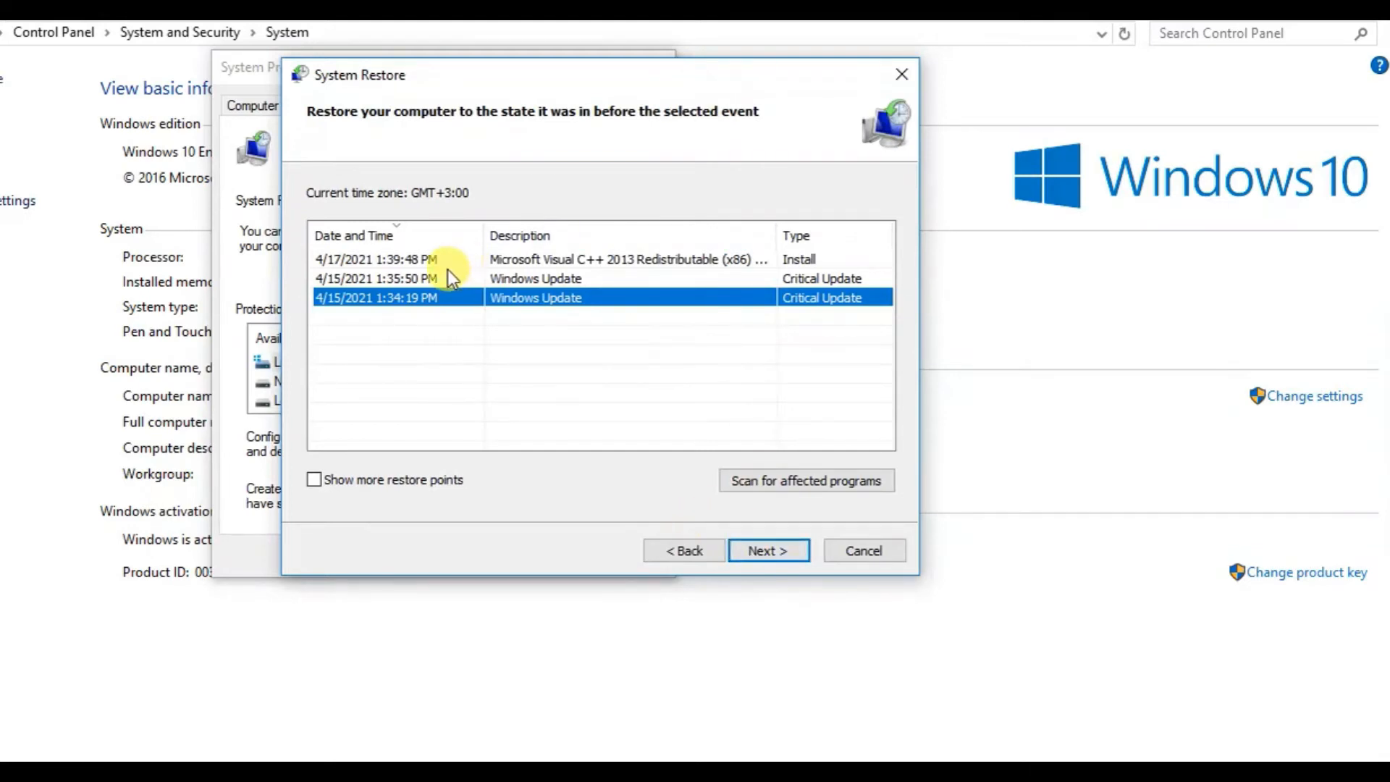
{"action": "left_click", "coordinate": [372, 278]}
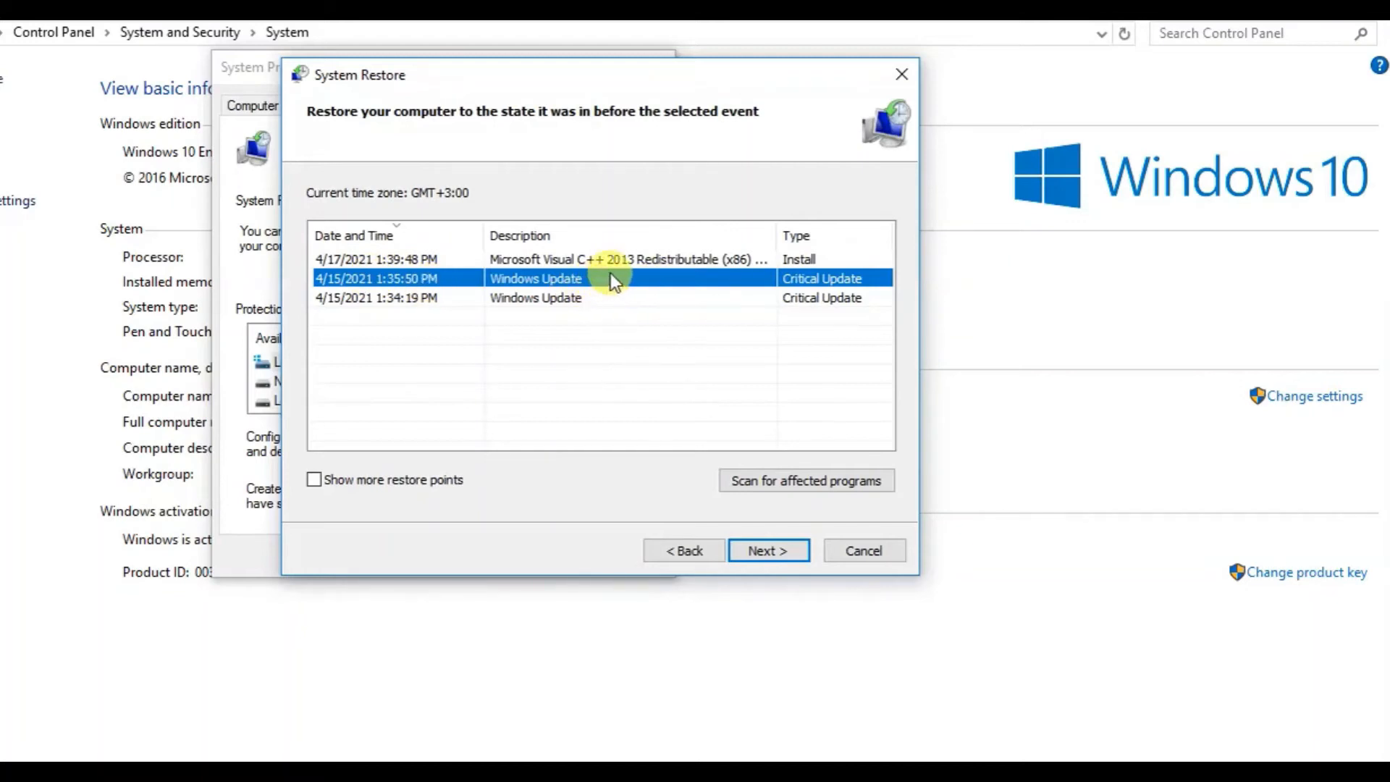
{"action": "left_click", "coordinate": [544, 258]}
{"action": "left_click", "coordinate": [567, 279]}
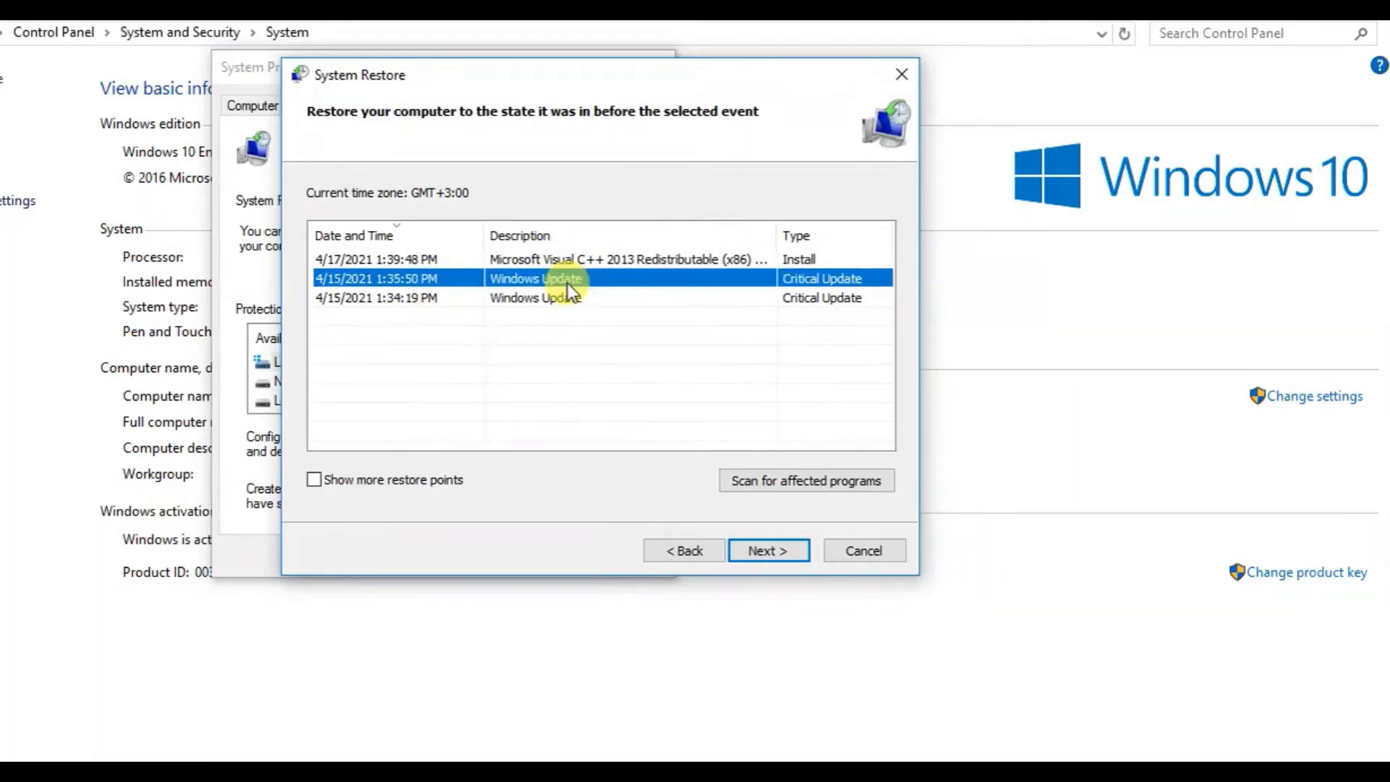
{"action": "left_click", "coordinate": [389, 298]}
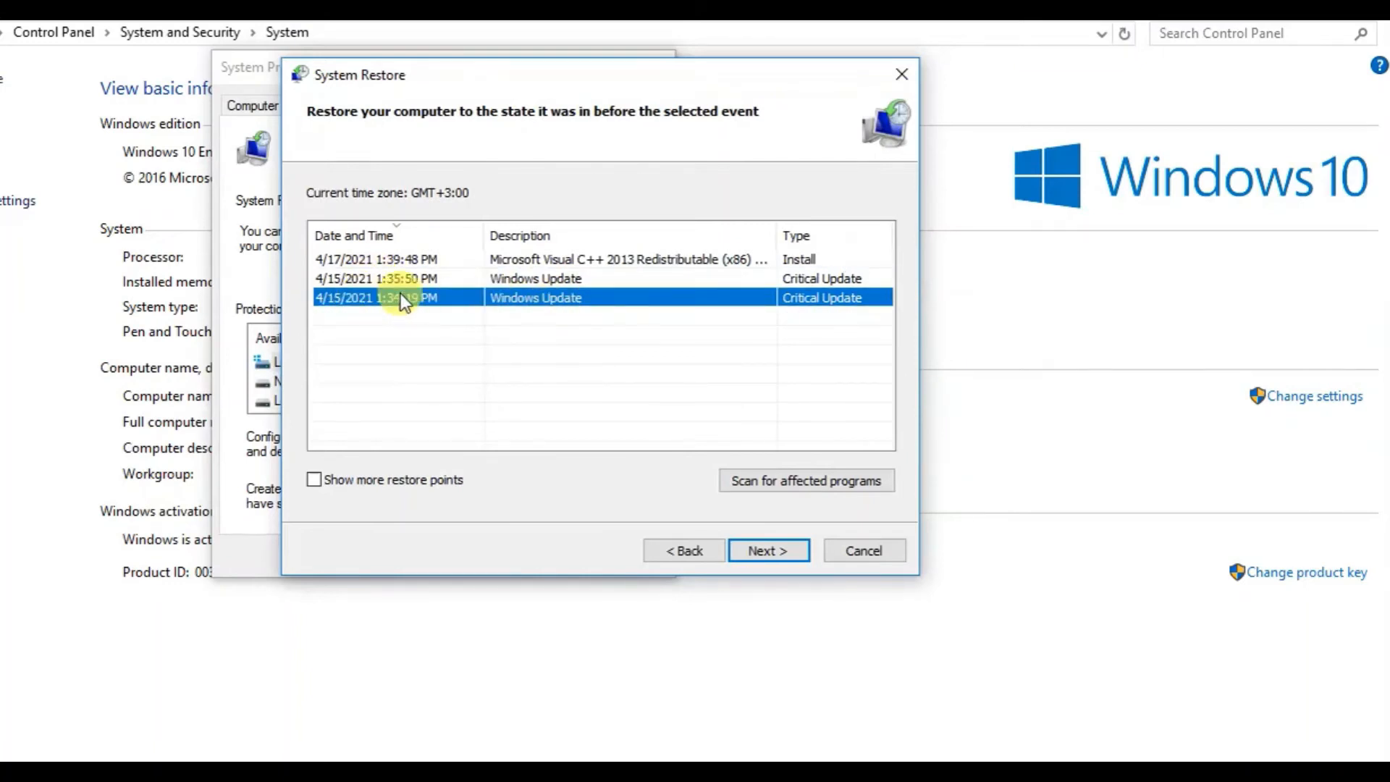
{"action": "left_click", "coordinate": [771, 550]}
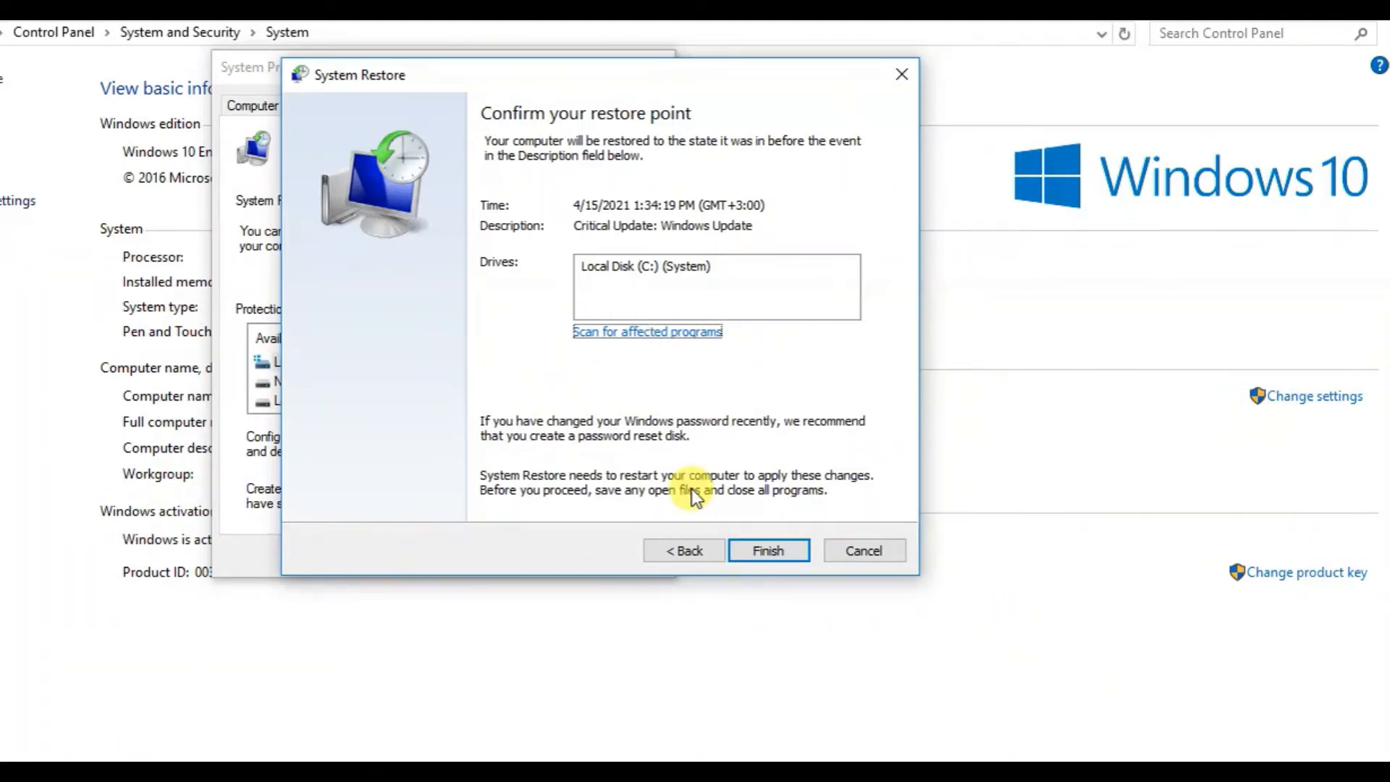
Disable Smadav antivirus protection until restart and dismiss its notification
{"action": "left_click", "coordinate": [1125, 760]}
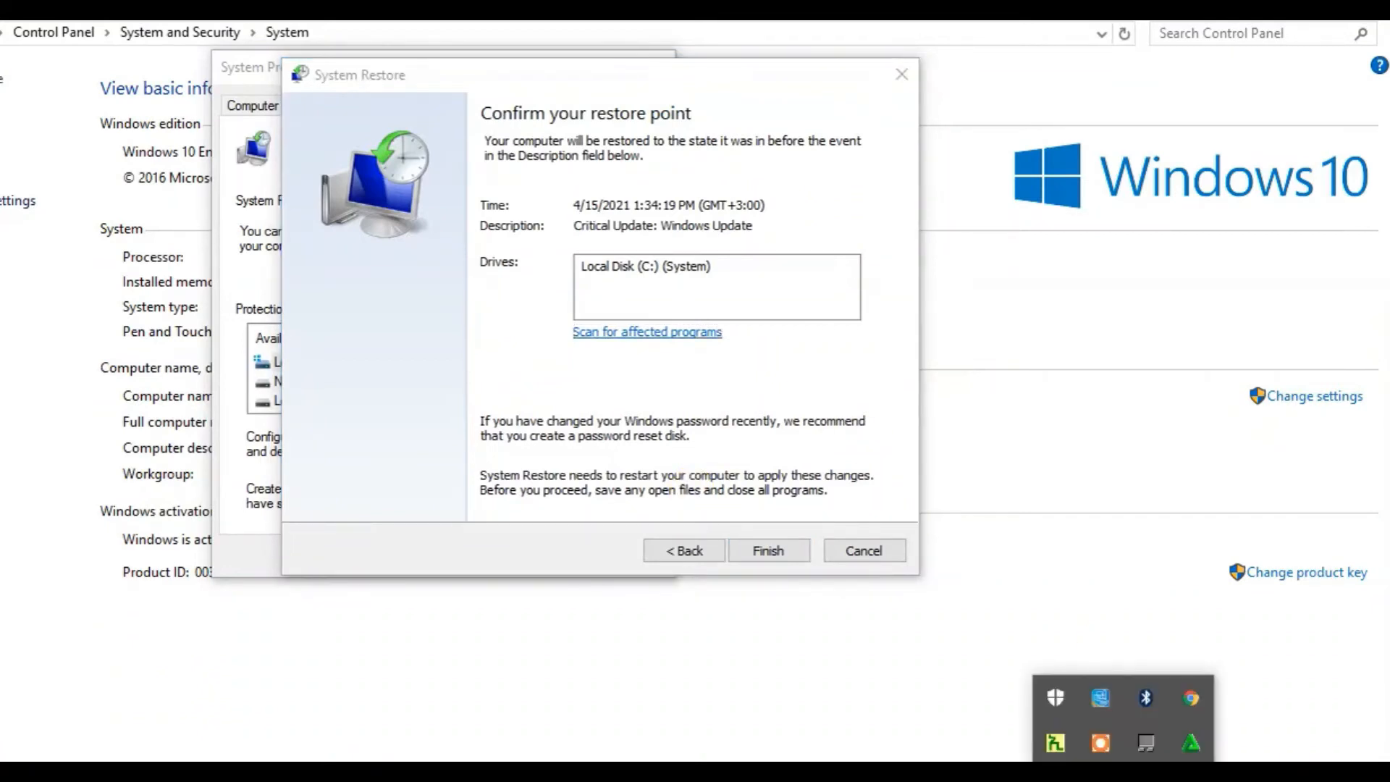
{"action": "left_click", "coordinate": [1124, 759]}
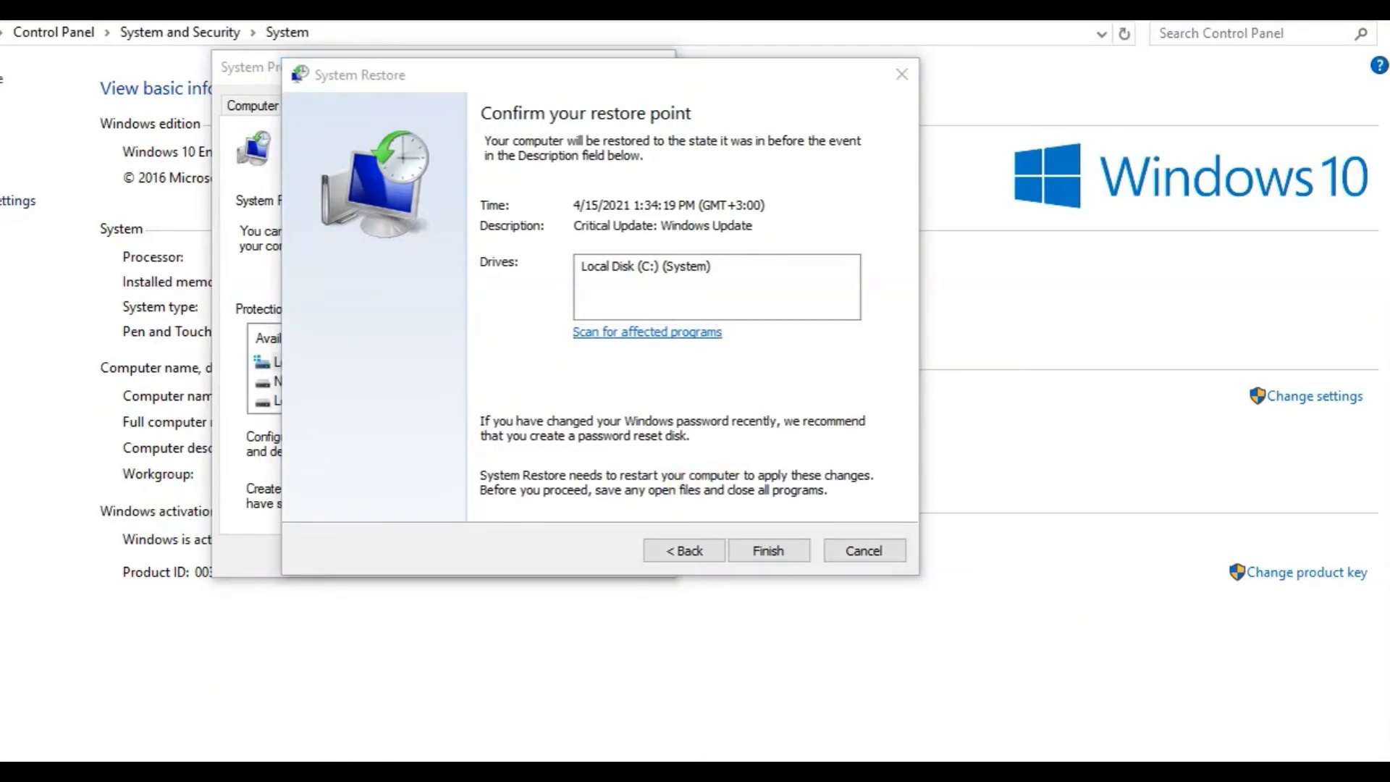
{"action": "left_click", "coordinate": [1124, 760]}
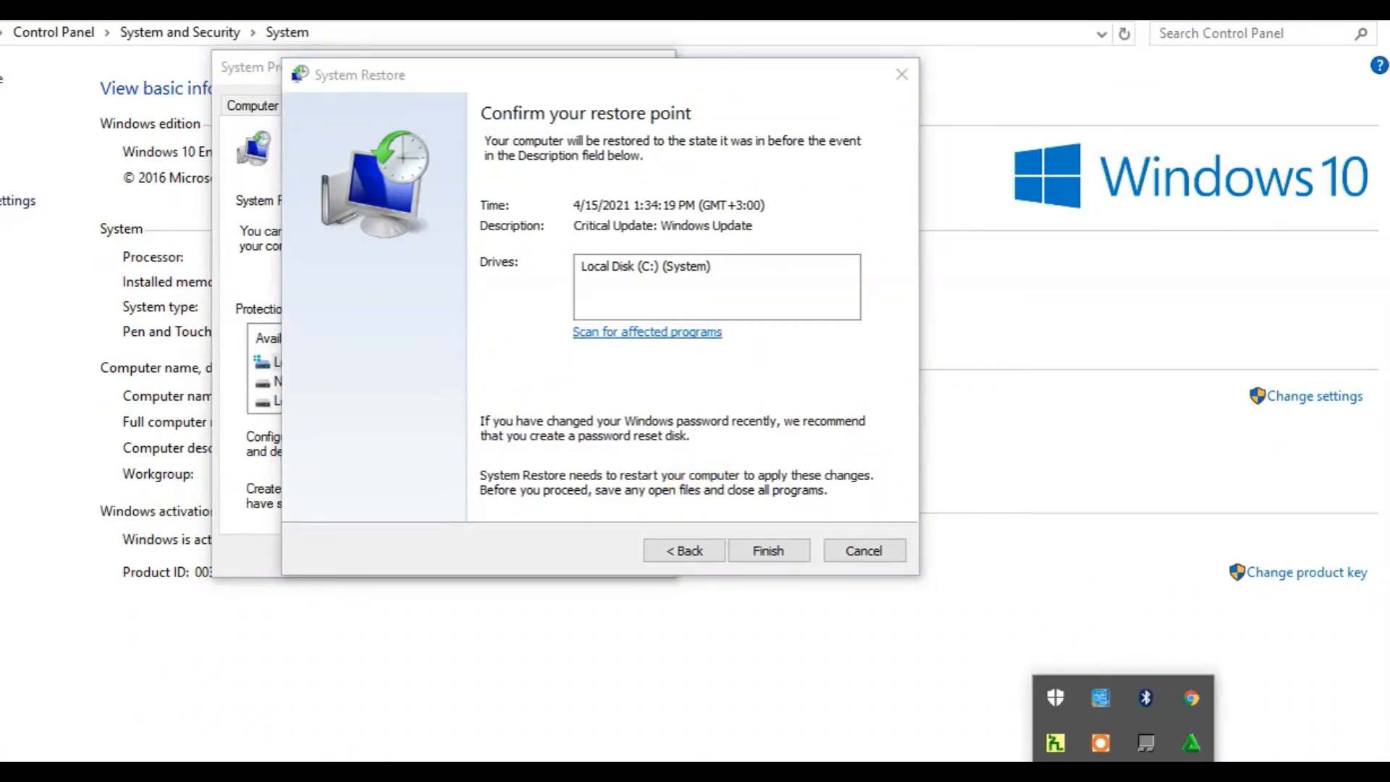
{"action": "right_click", "coordinate": [1191, 749]}
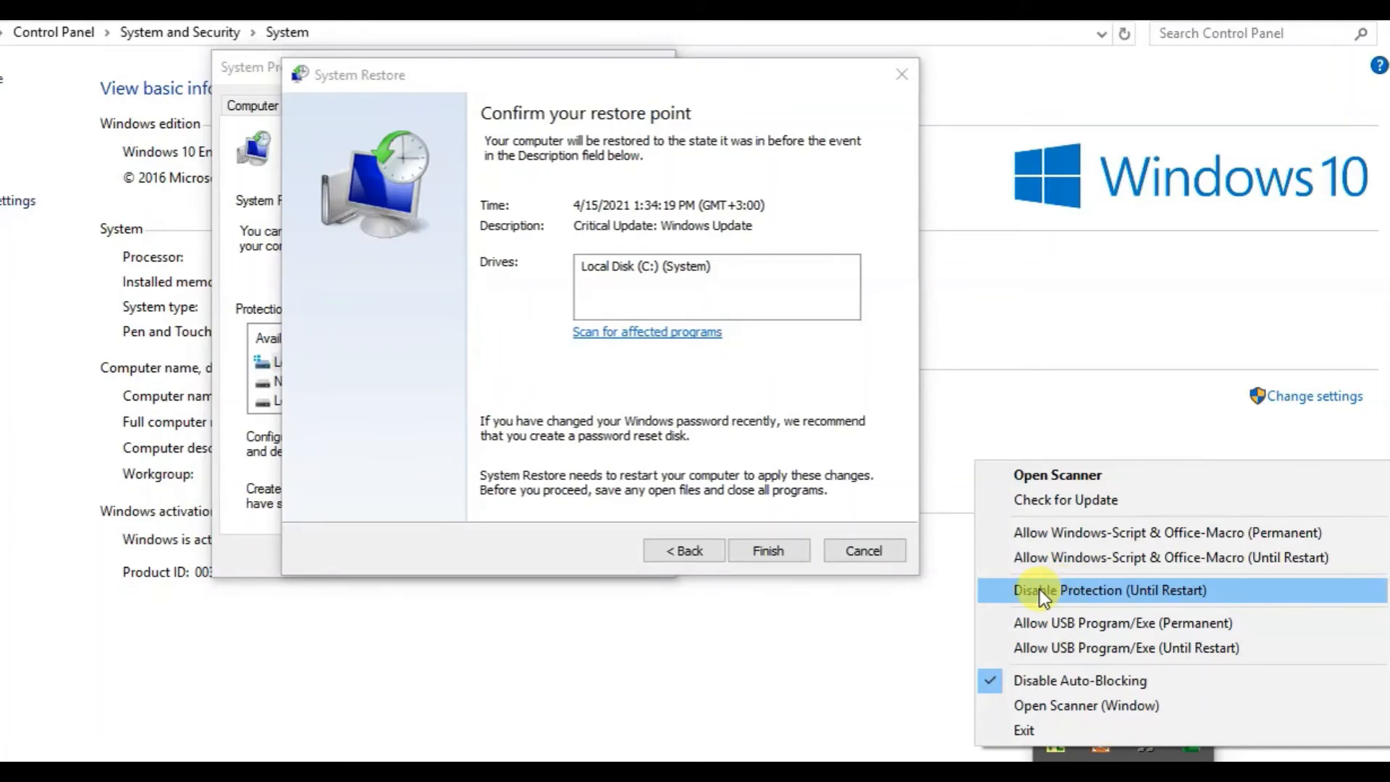
{"action": "left_click", "coordinate": [1144, 590]}
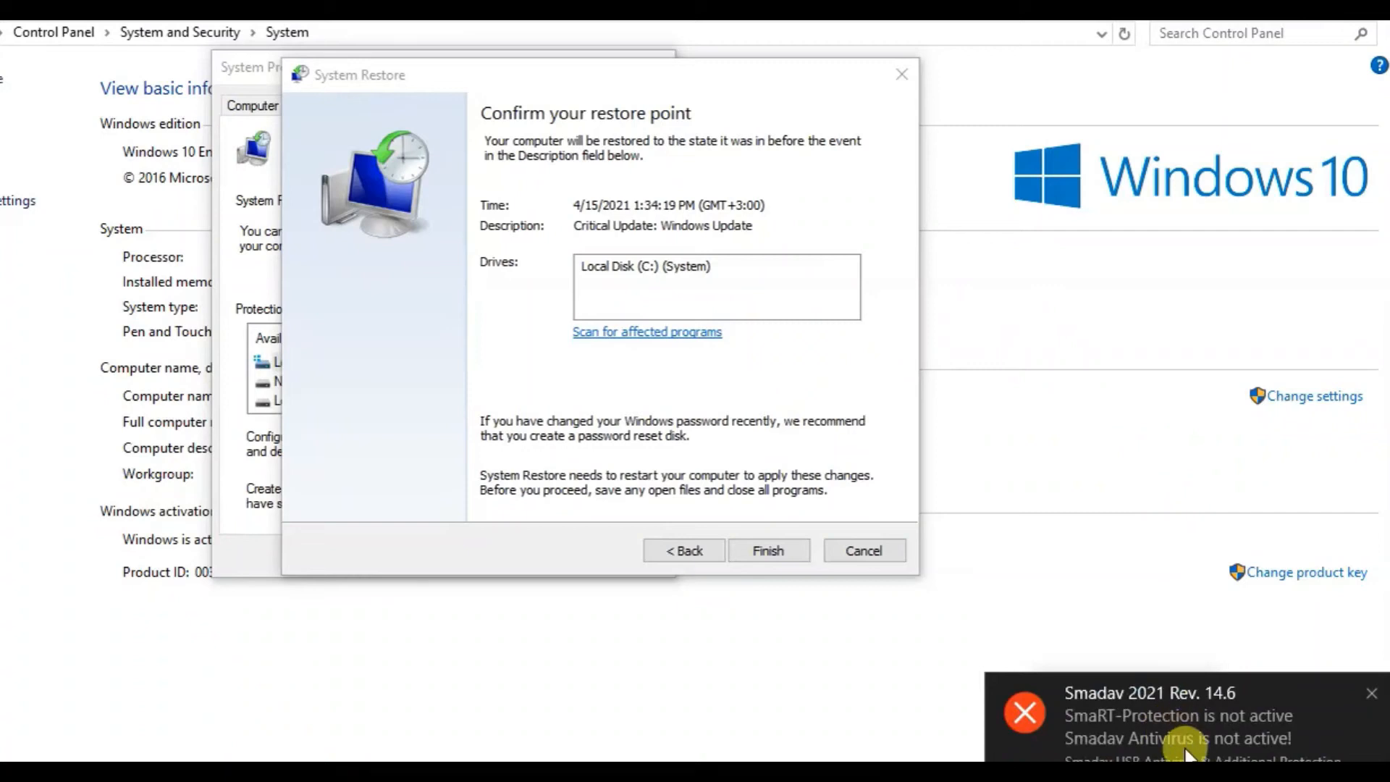
{"action": "left_click", "coordinate": [1375, 695]}
Check the quick options offered for Windows Defender among the background programs
{"action": "left_click", "coordinate": [1122, 771]}
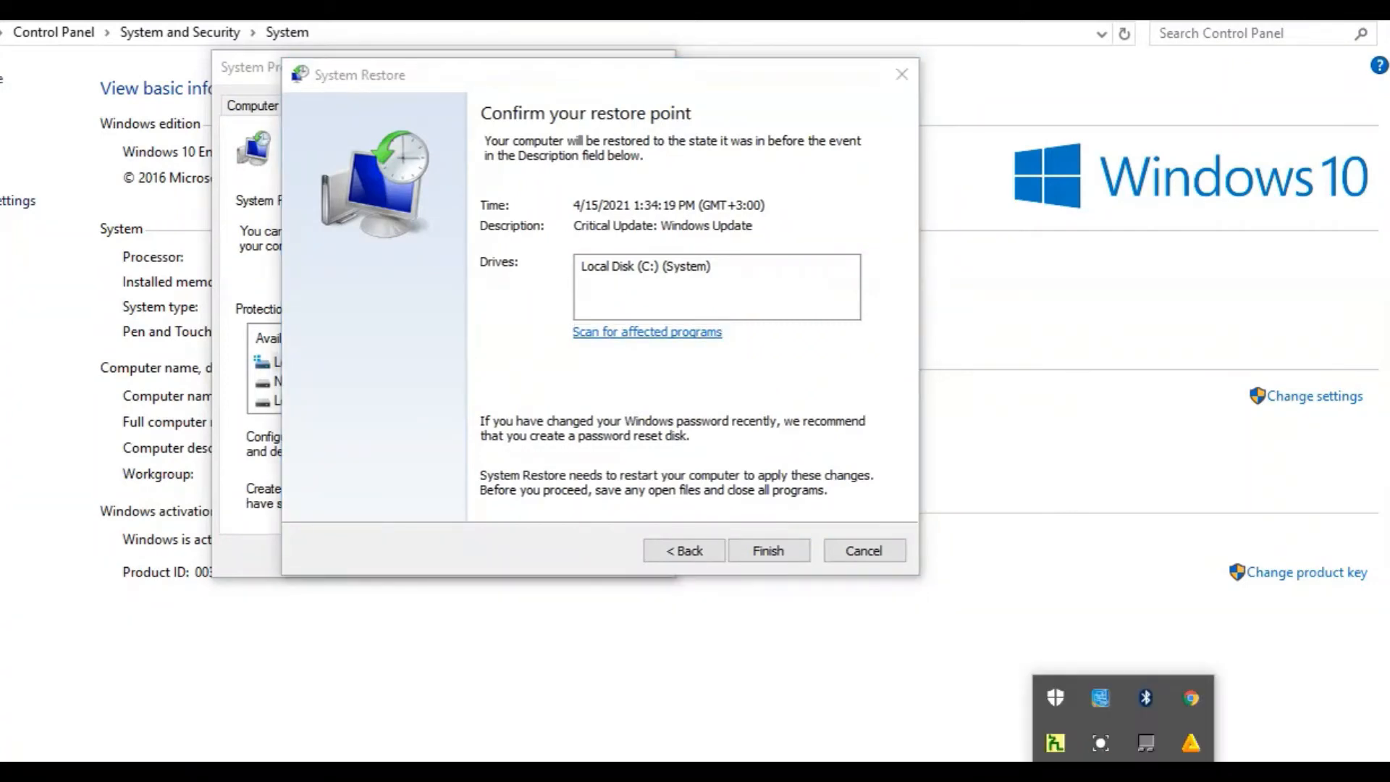
{"action": "right_click", "coordinate": [1065, 701]}
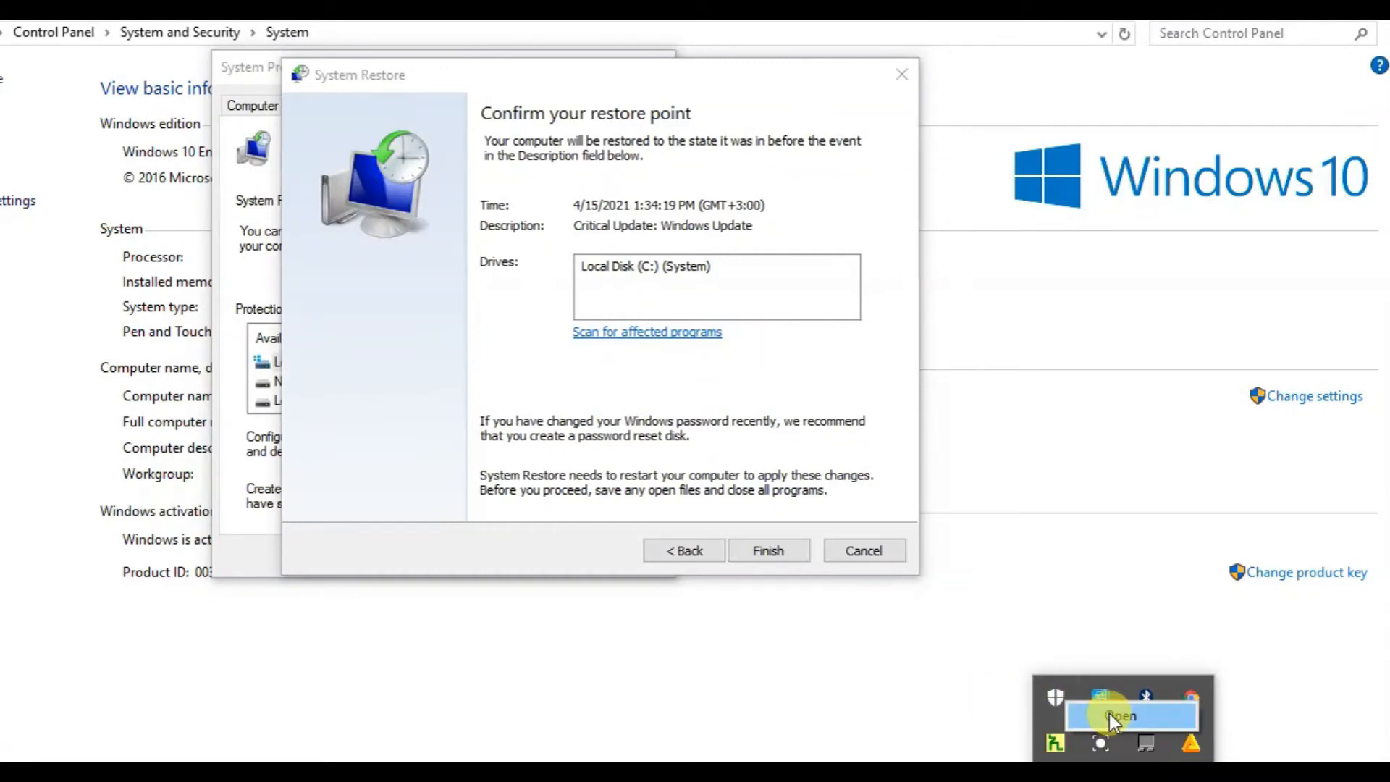
{"action": "left_click", "coordinate": [916, 714]}
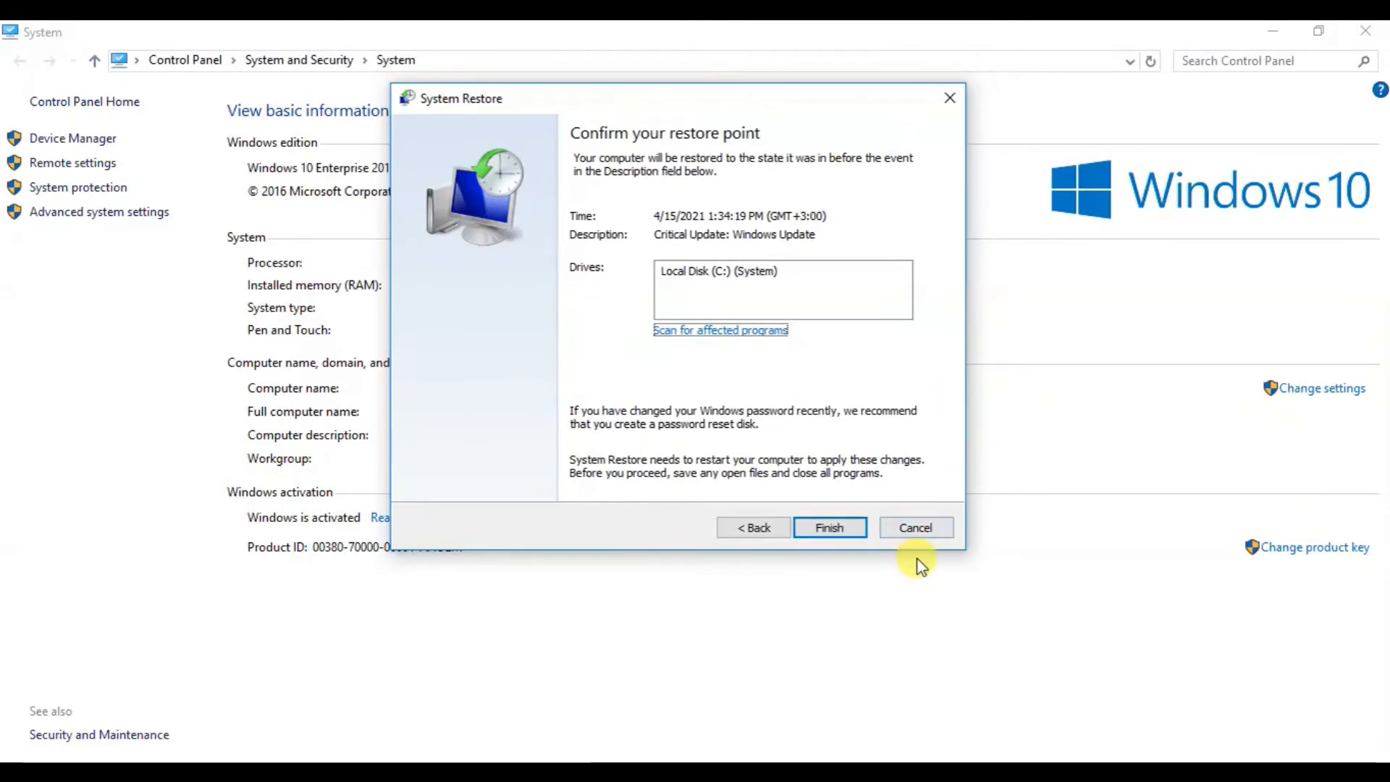
Cancel System Restore and close the System, System Properties and This PC windows
{"action": "left_click", "coordinate": [907, 529]}
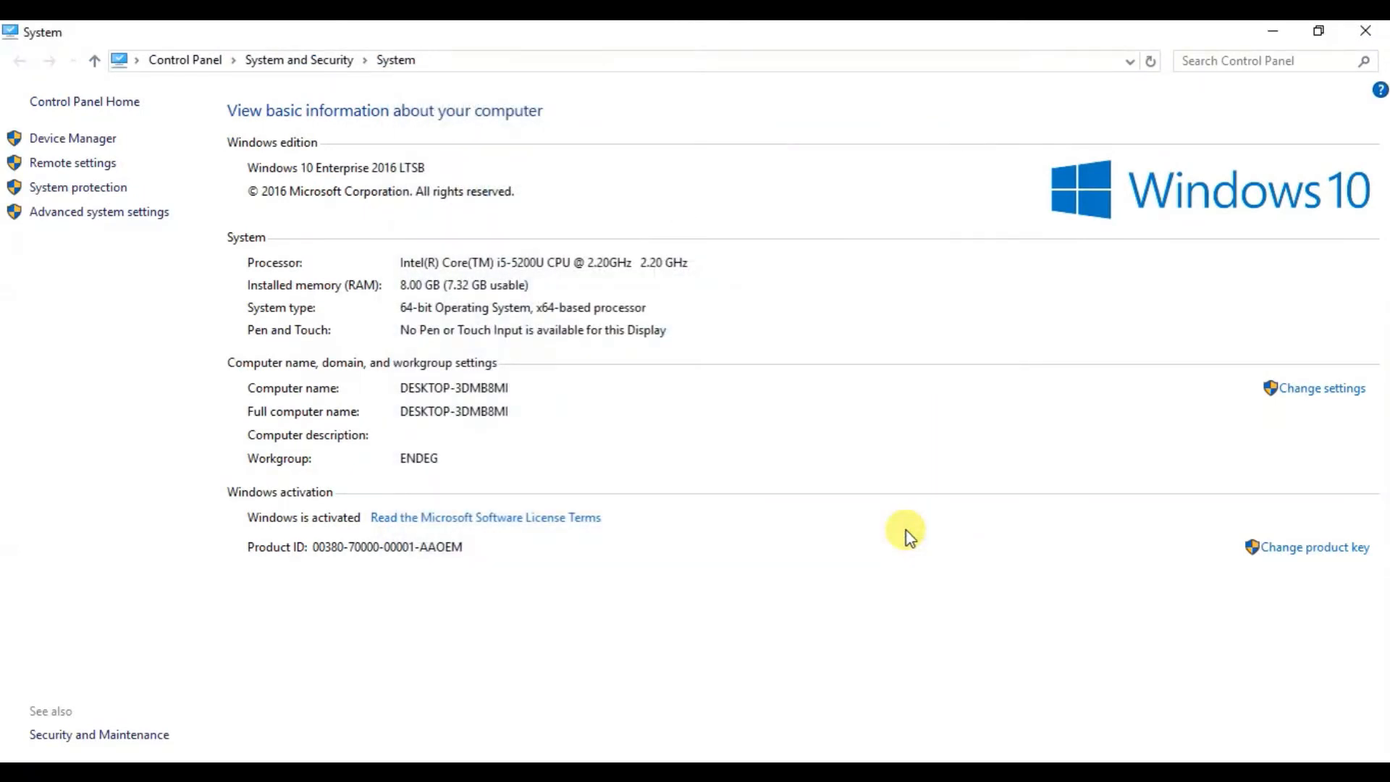
{"action": "left_click", "coordinate": [1366, 30]}
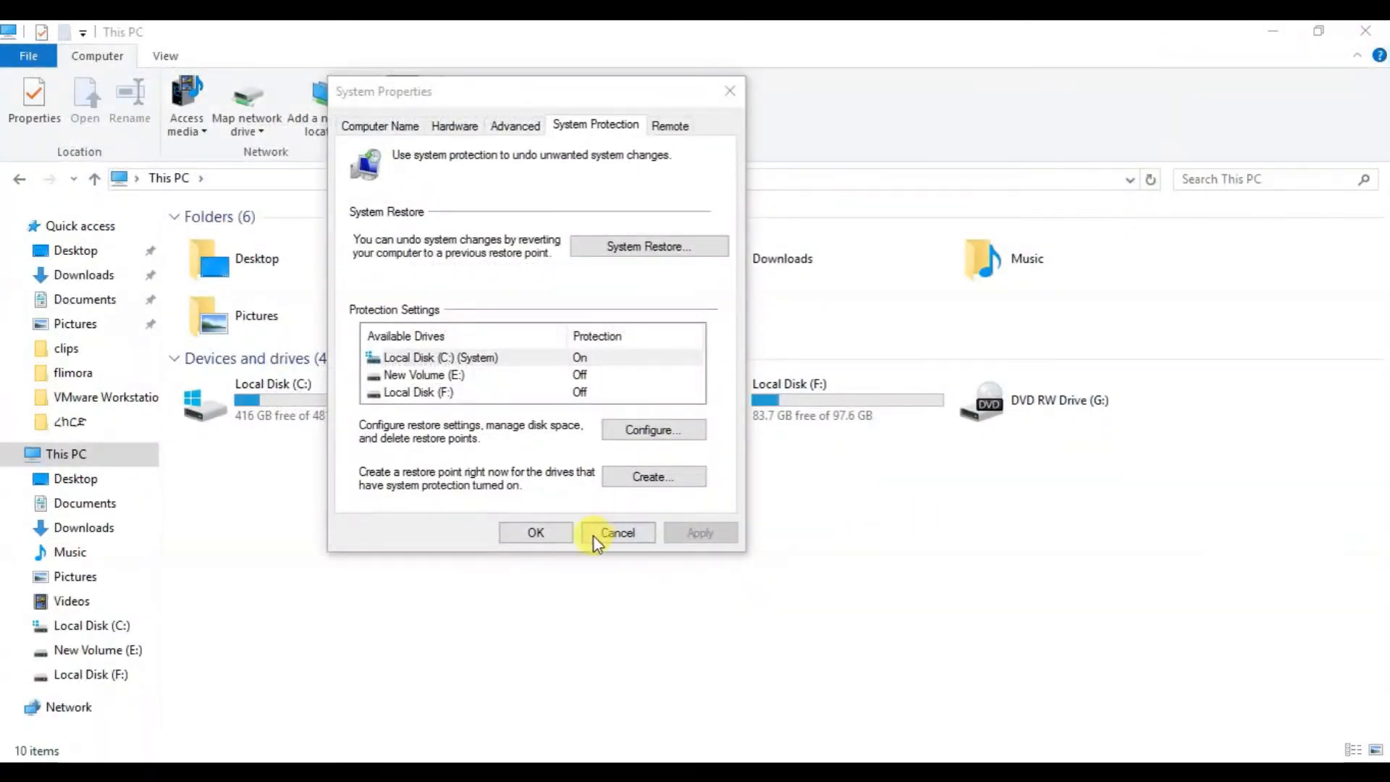
{"action": "left_click", "coordinate": [595, 534]}
{"action": "left_click", "coordinate": [1366, 31]}
{"action": "right_click", "coordinate": [204, 428]}
{"action": "left_click", "coordinate": [270, 493]}
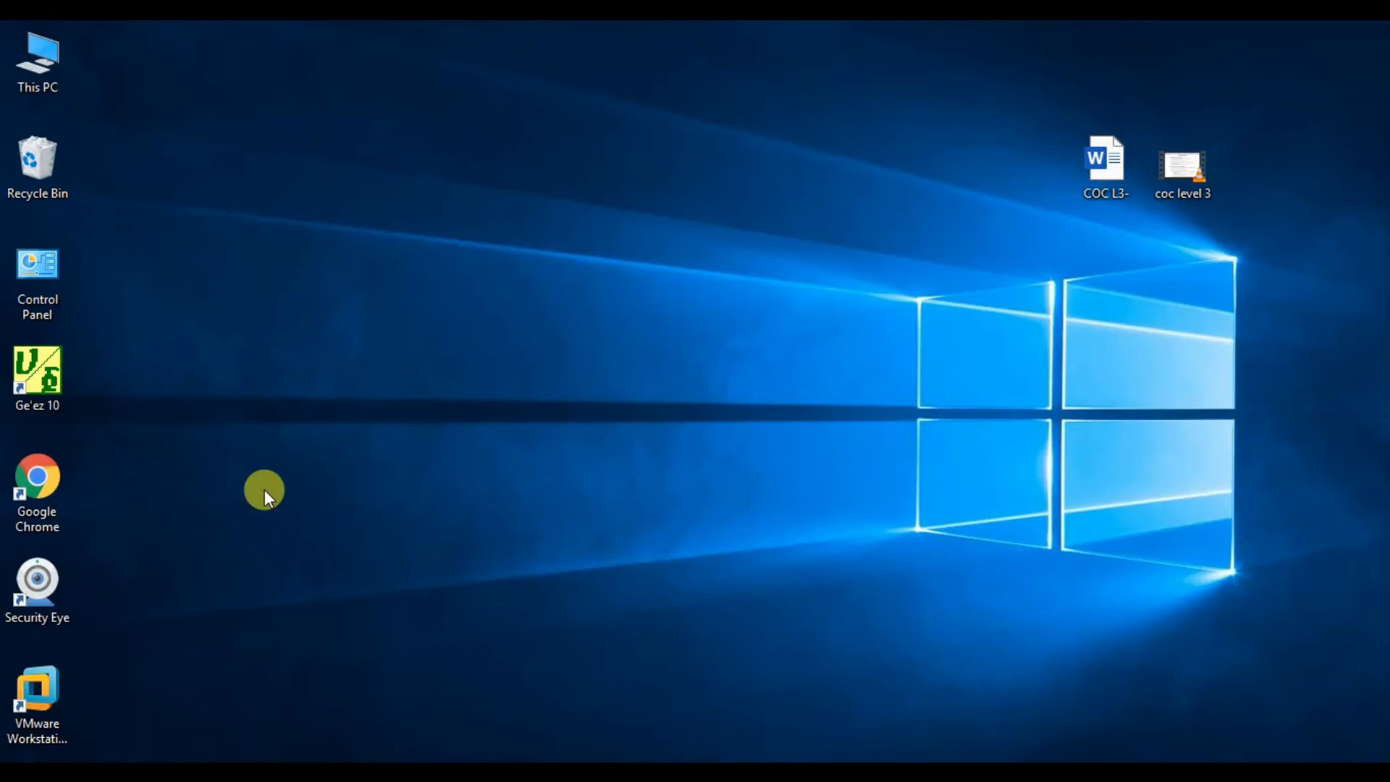
{"action": "right_click", "coordinate": [202, 61]}
{"action": "left_click", "coordinate": [265, 128]}
{"action": "right_click", "coordinate": [188, 115]}
{"action": "left_click", "coordinate": [246, 176]}
{"action": "left_click_drag", "start_coordinate": [182, 94], "coordinate": [788, 689]}
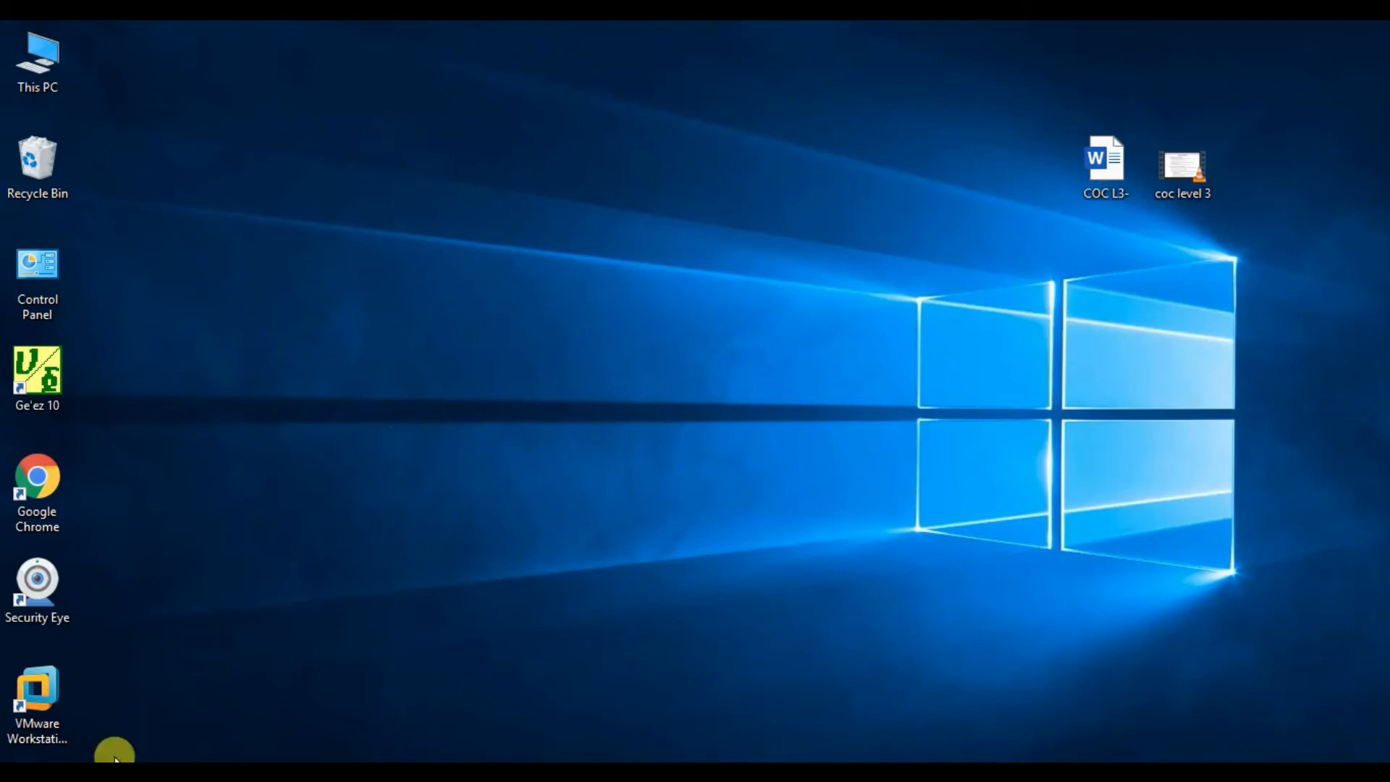
Open the Update & security section of Windows Settings
{"action": "left_click", "coordinate": [20, 774]}
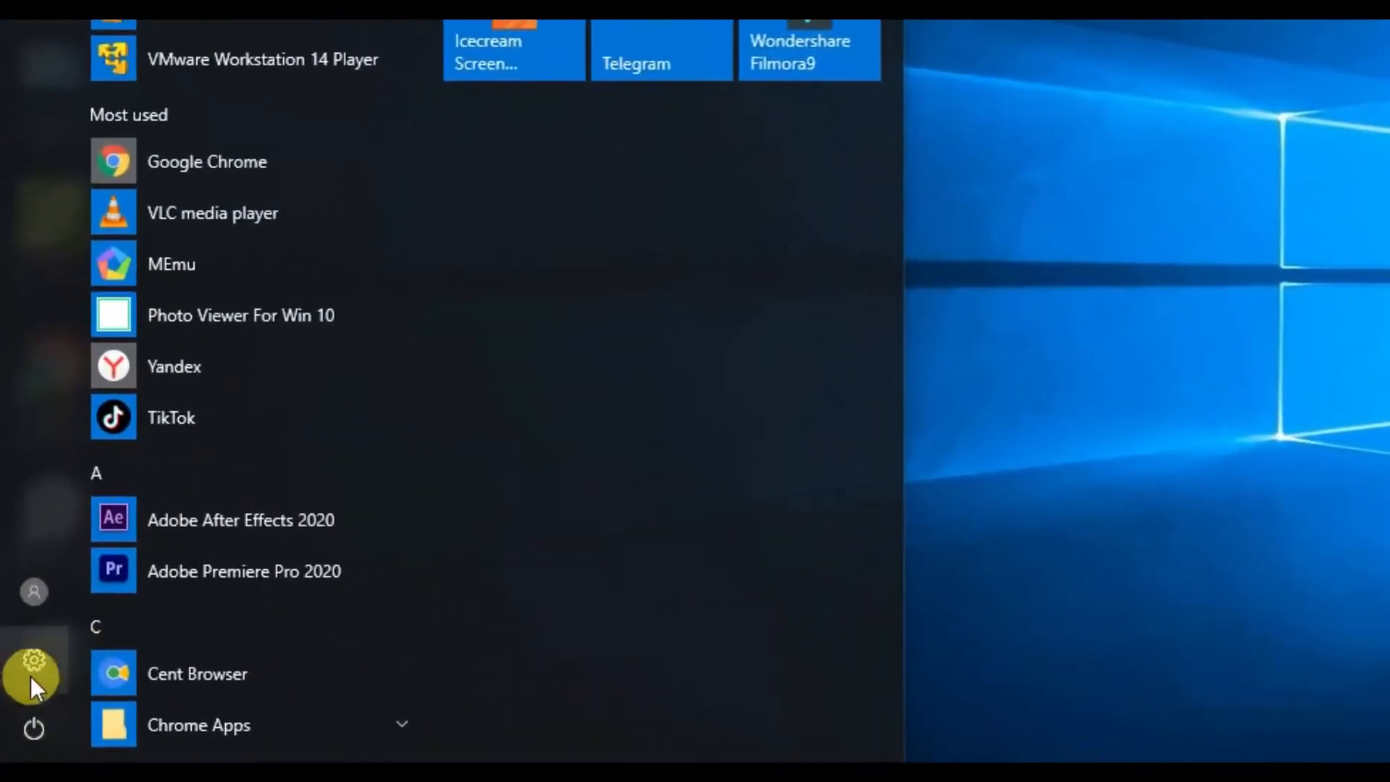
{"action": "left_click", "coordinate": [30, 670]}
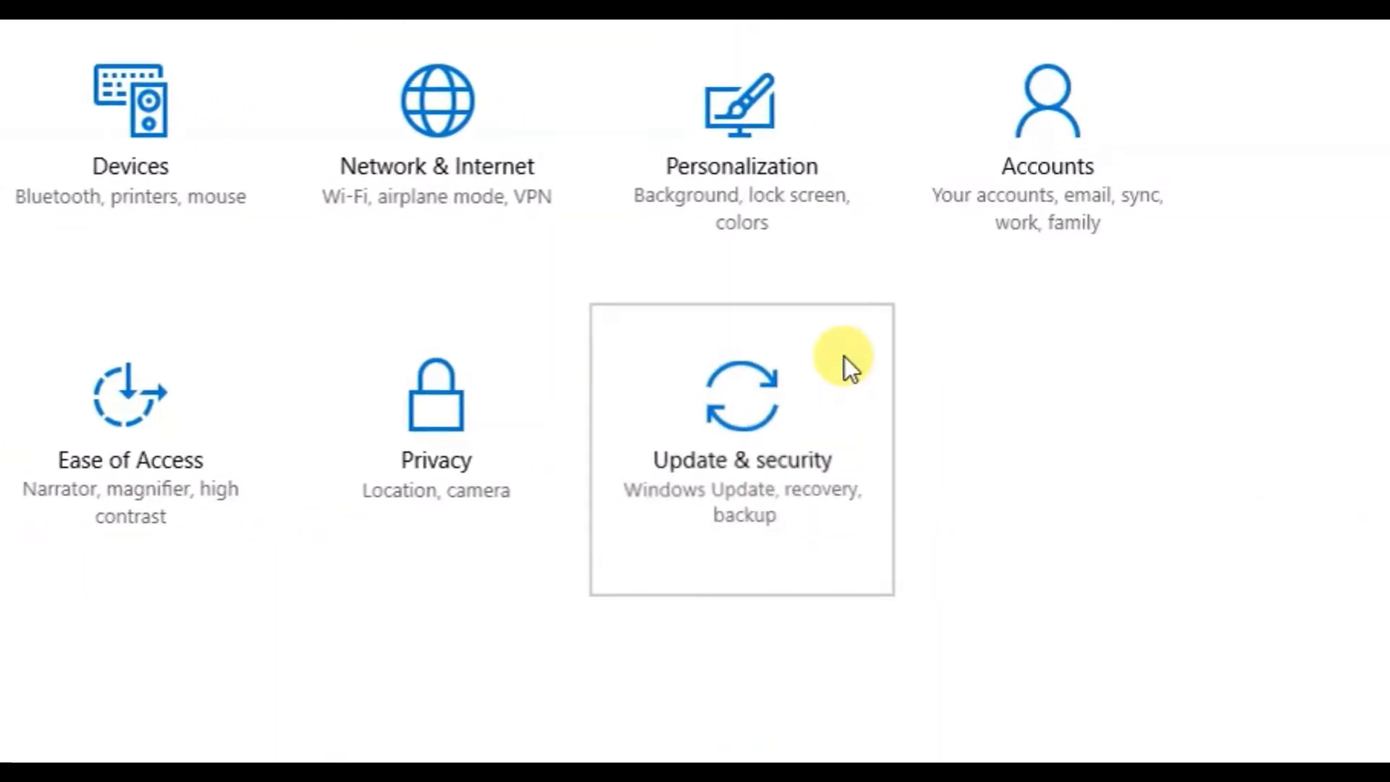
{"action": "left_click", "coordinate": [865, 405]}
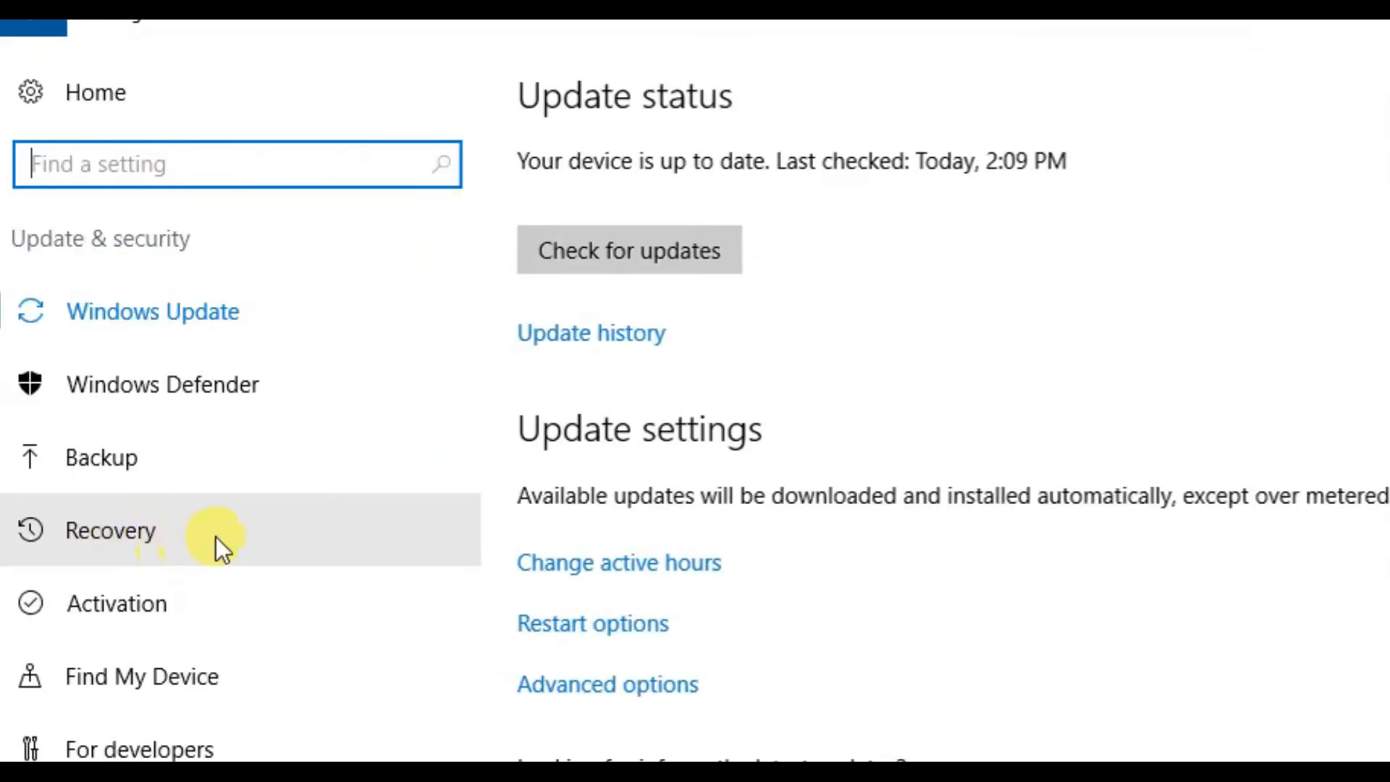
Go through Reset this PC in the Recovery settings with Keep my files, up to the final confirmation, and cancel the reset
{"action": "left_click", "coordinate": [176, 541]}
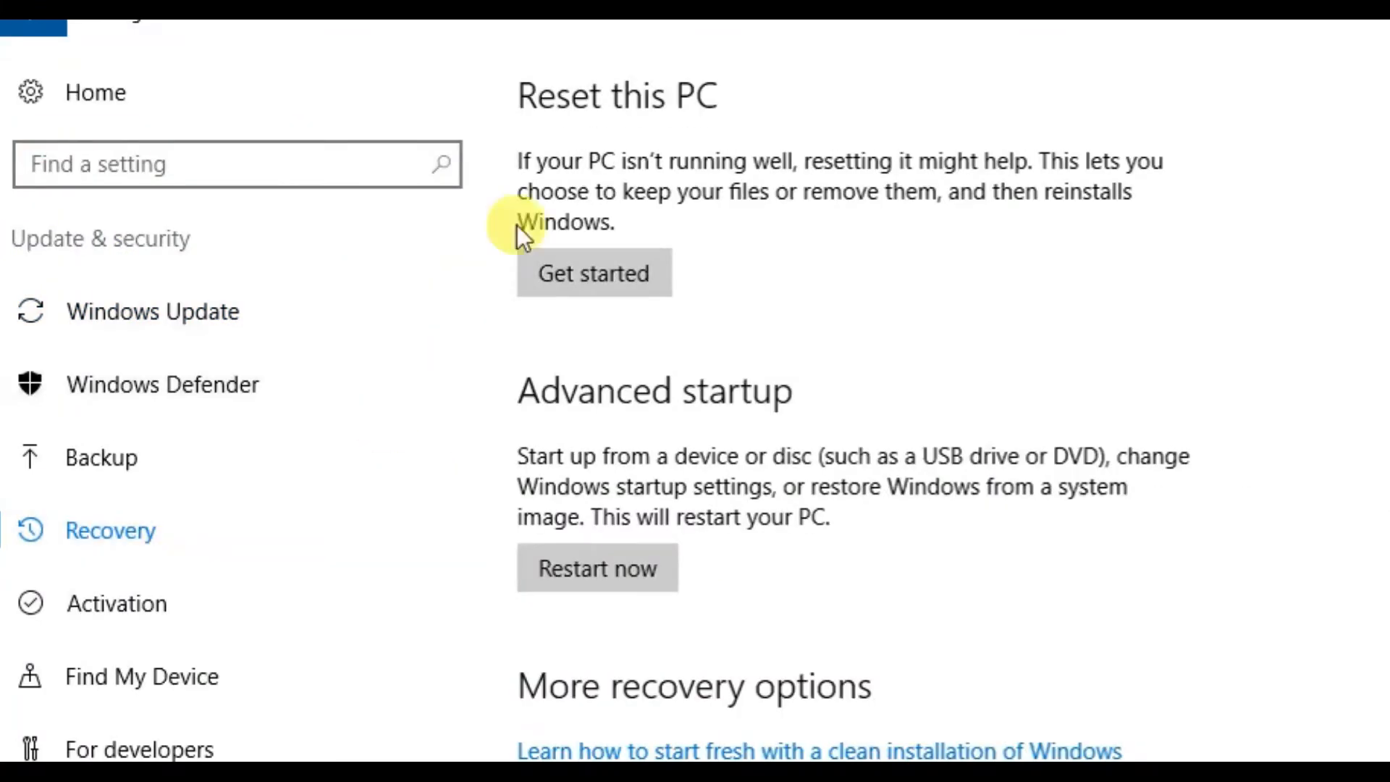
{"action": "left_click", "coordinate": [598, 282]}
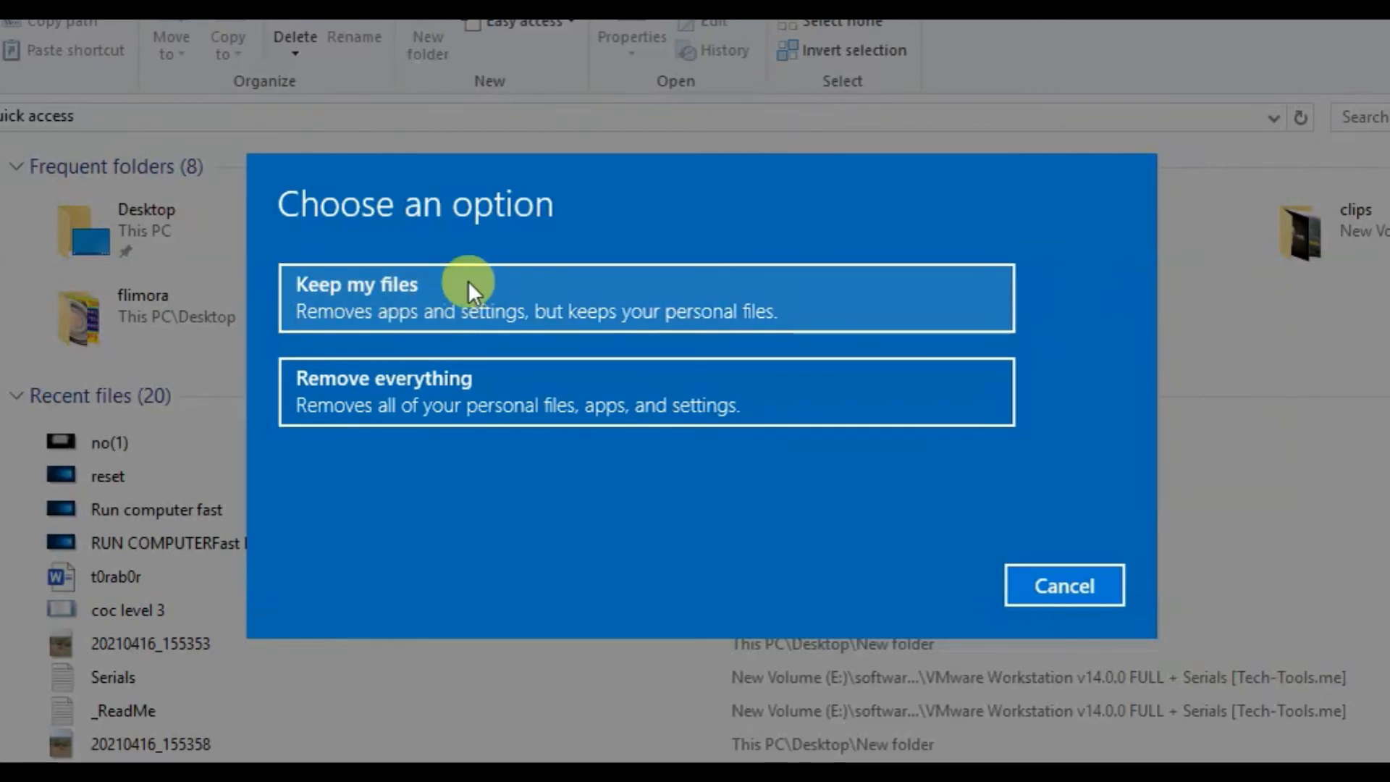
{"action": "left_click", "coordinate": [423, 303]}
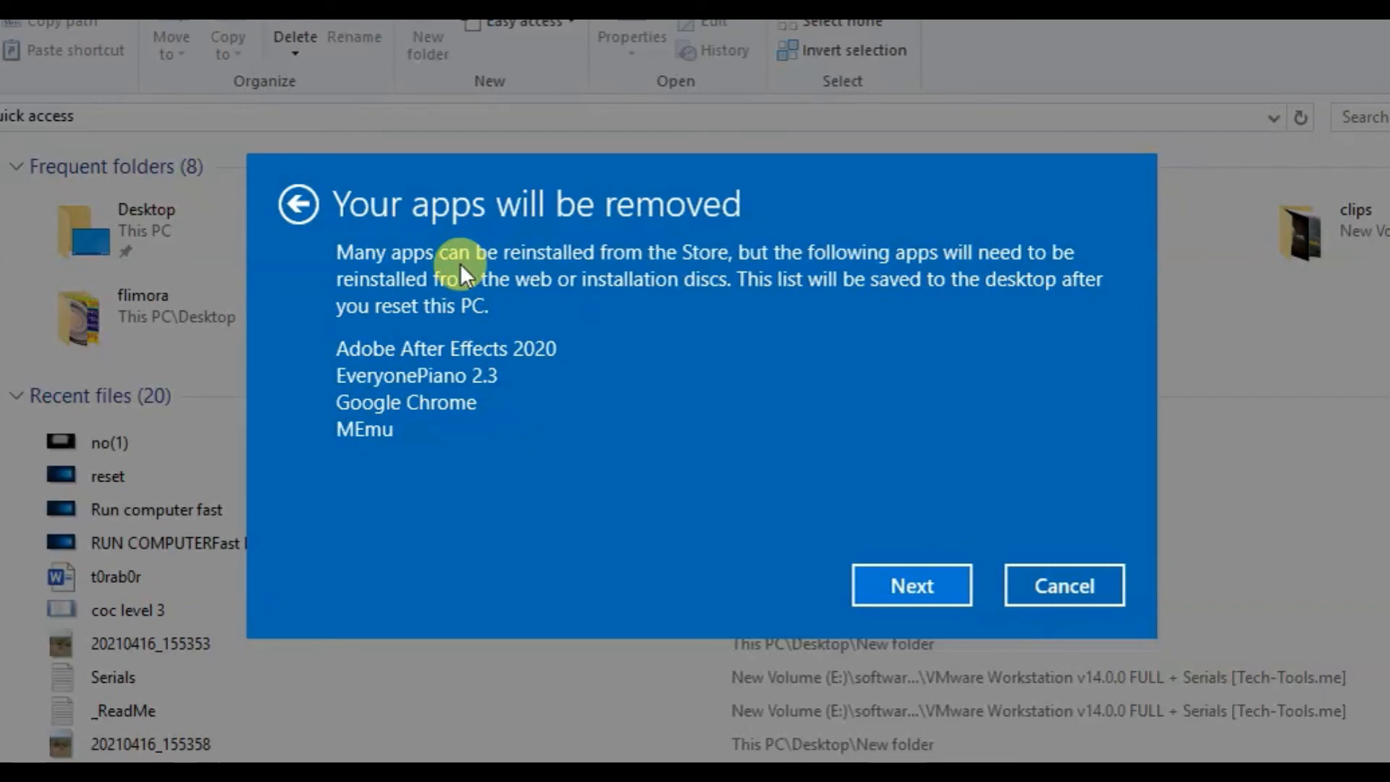
{"action": "left_click", "coordinate": [906, 590]}
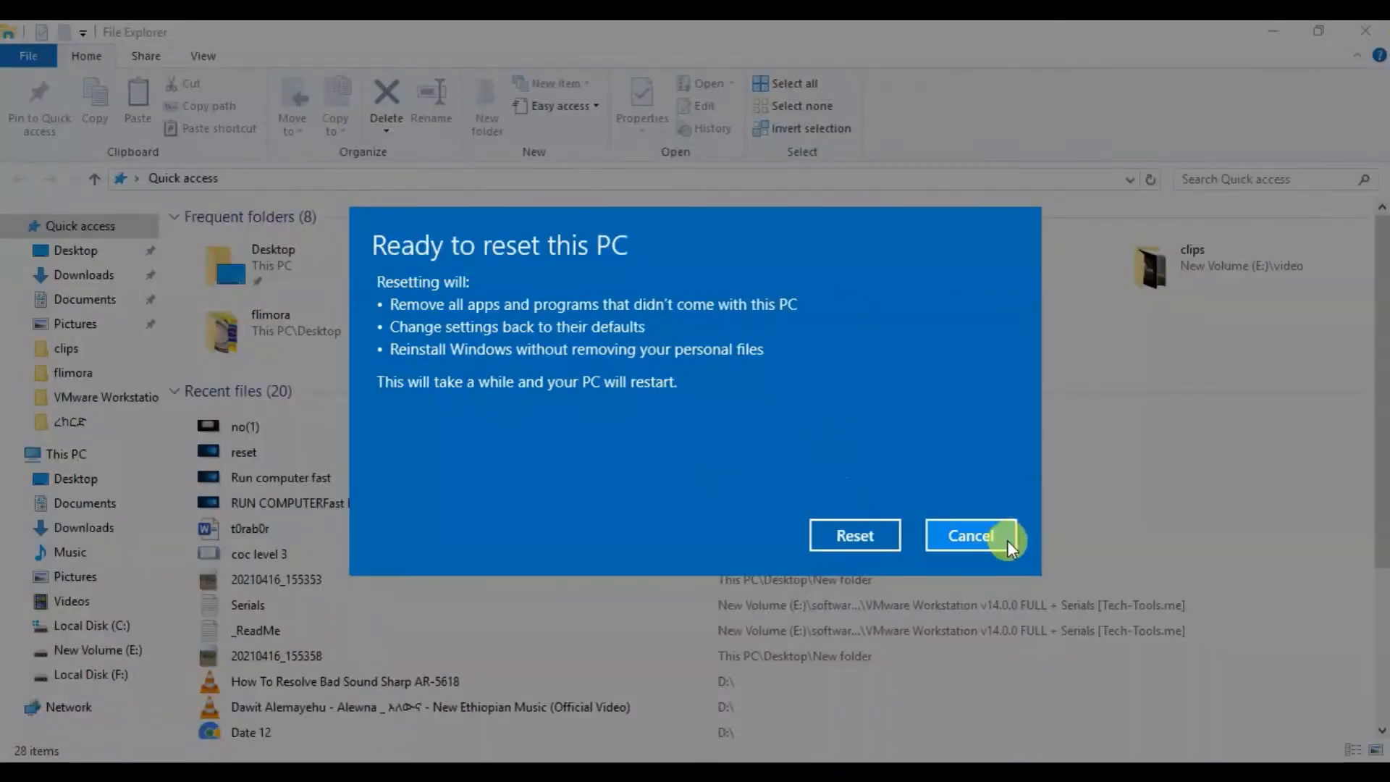
{"action": "left_click", "coordinate": [1064, 585]}
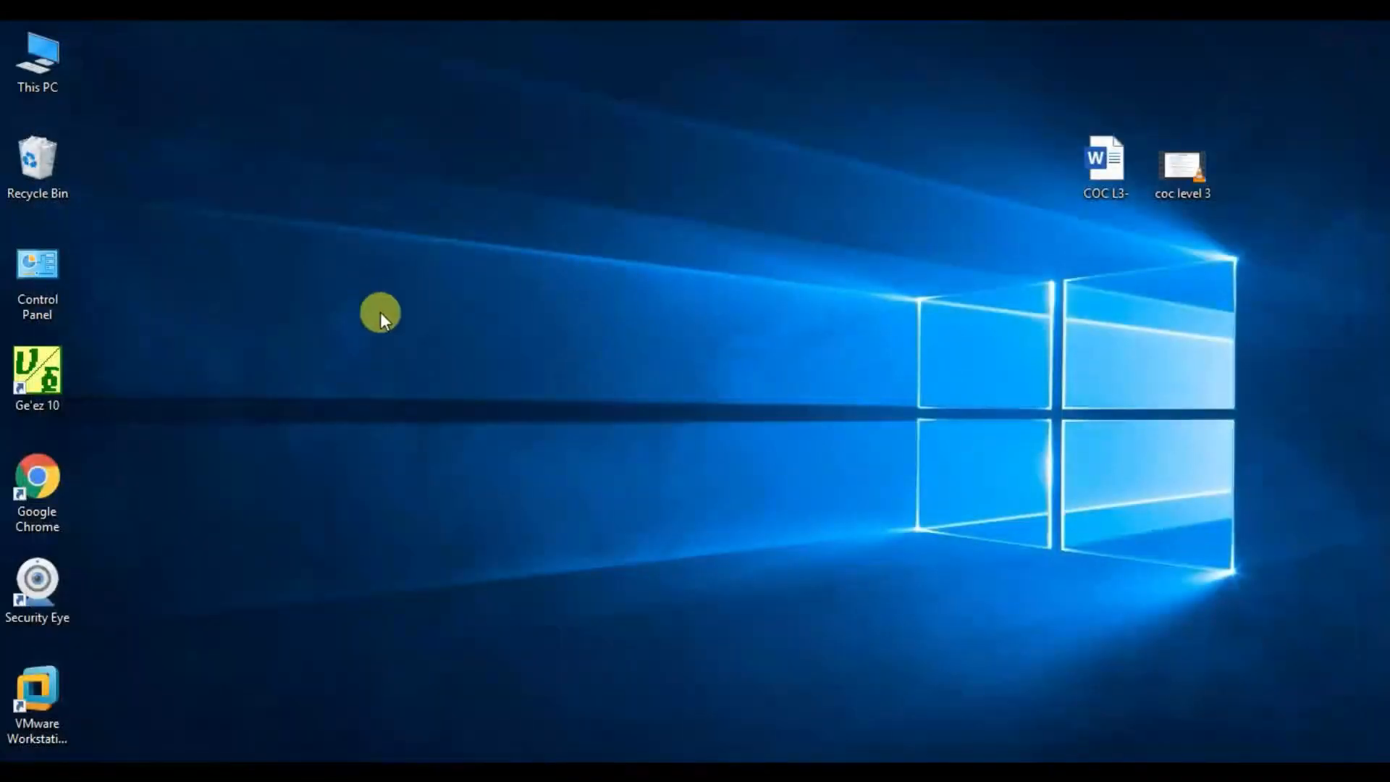
{"action": "right_click", "coordinate": [264, 197]}
{"action": "left_click", "coordinate": [319, 265]}
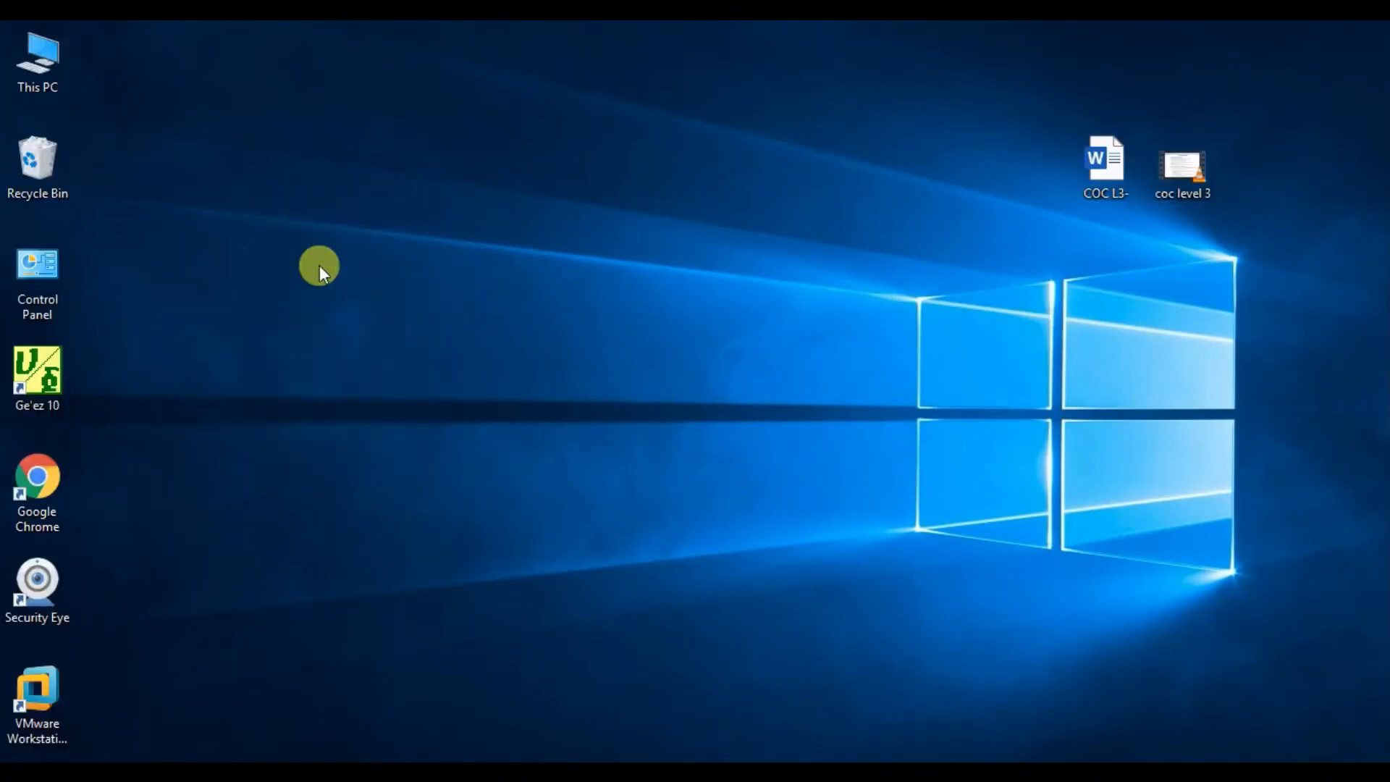